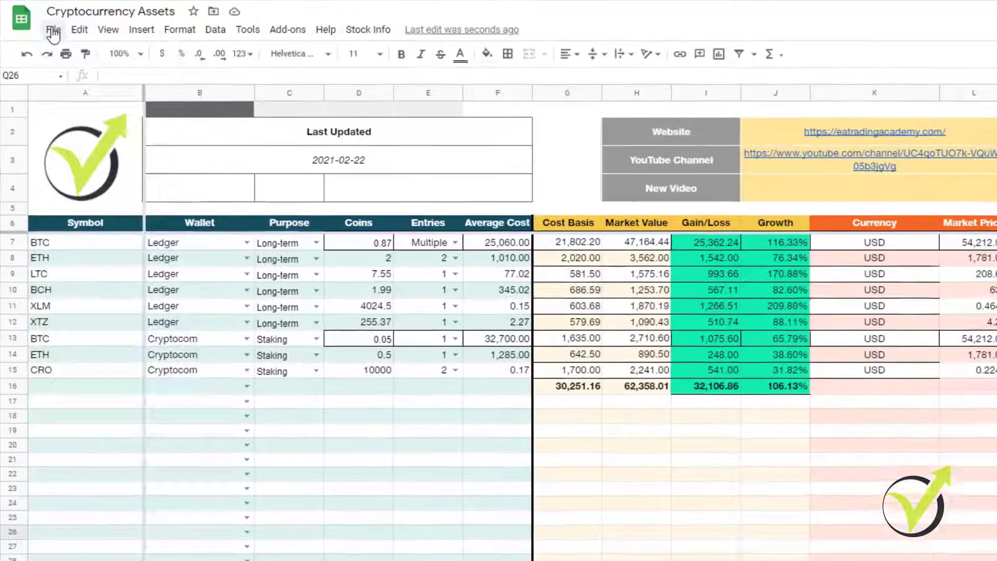
left_click(38, 21)
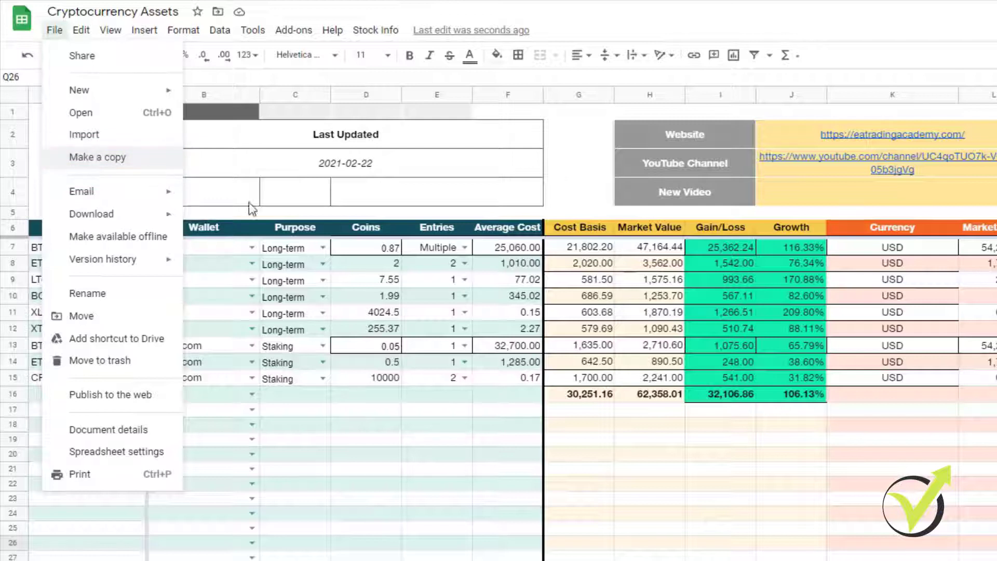
left_click(617, 456)
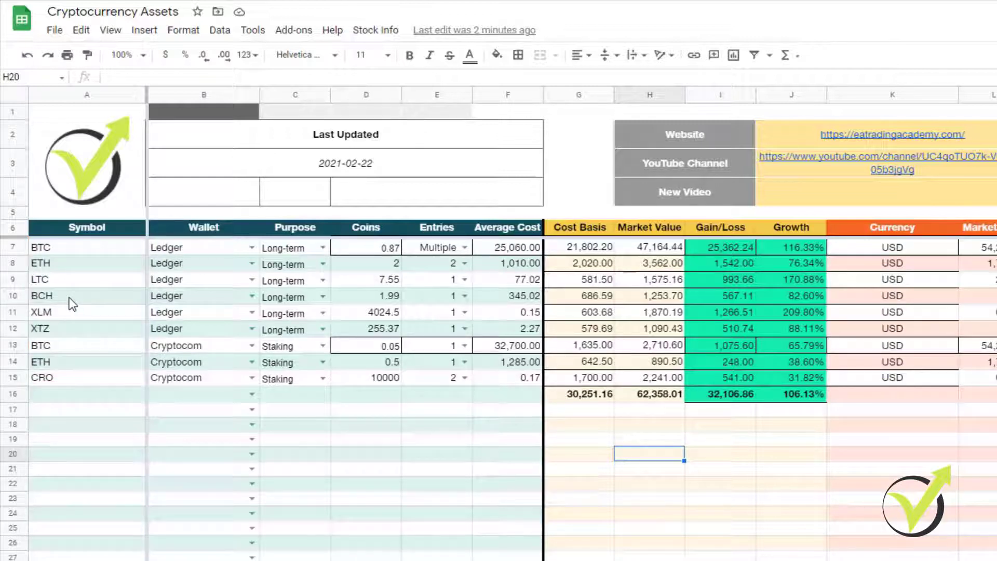
Examine the coin symbols in column A and the three staking rows across A13:R15.
left_click(70, 316)
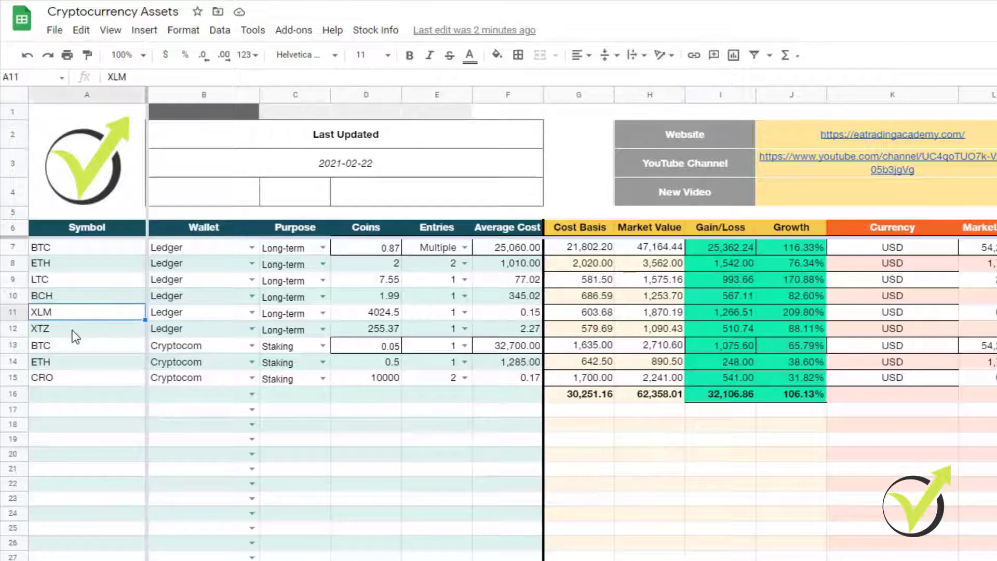
left_click(73, 333)
left_click(76, 356)
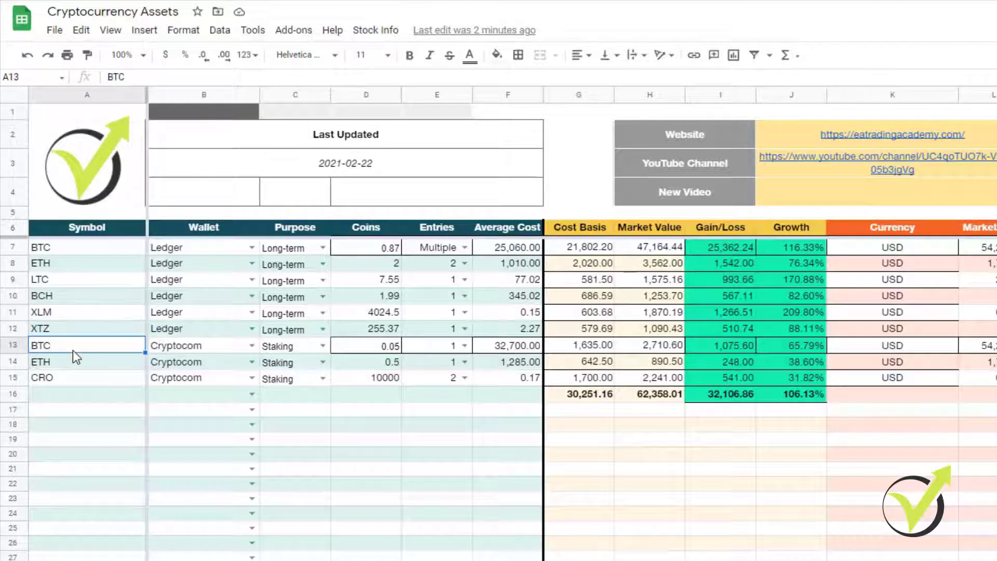
left_click(77, 364)
left_click(77, 380)
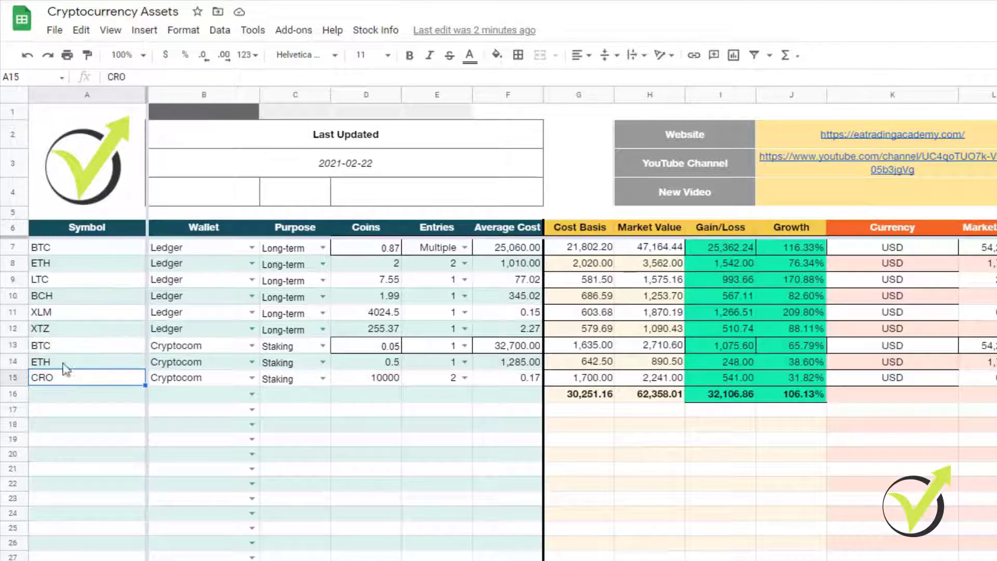
left_click_drag(48, 343, 666, 394)
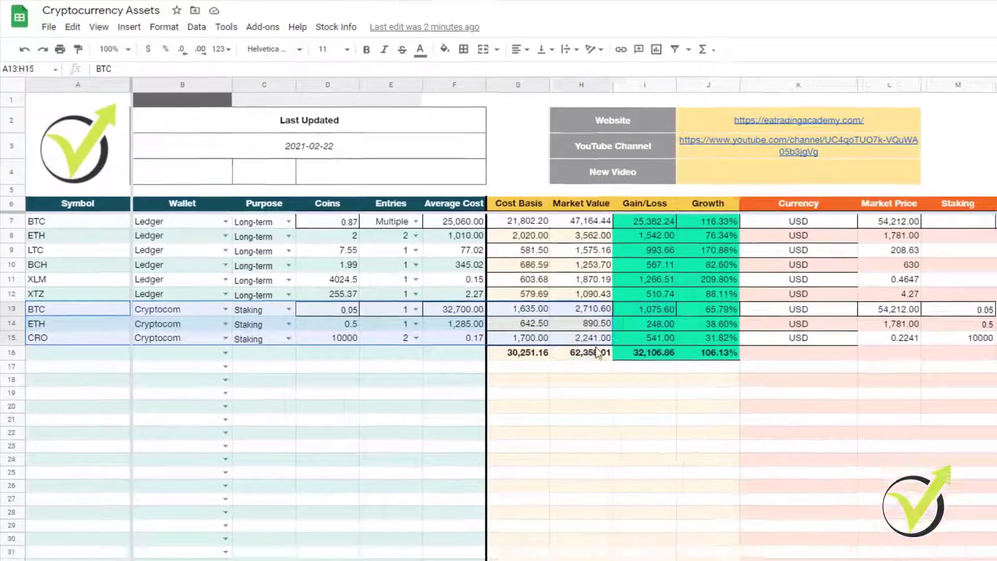
left_click_drag(597, 353, 996, 340)
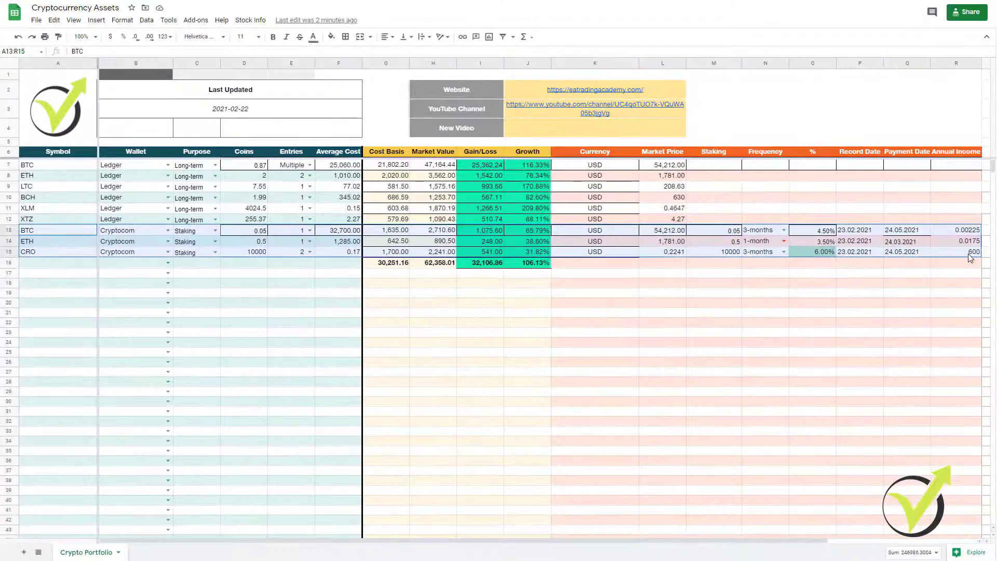
left_click_drag(967, 253, 970, 251)
left_click(956, 264)
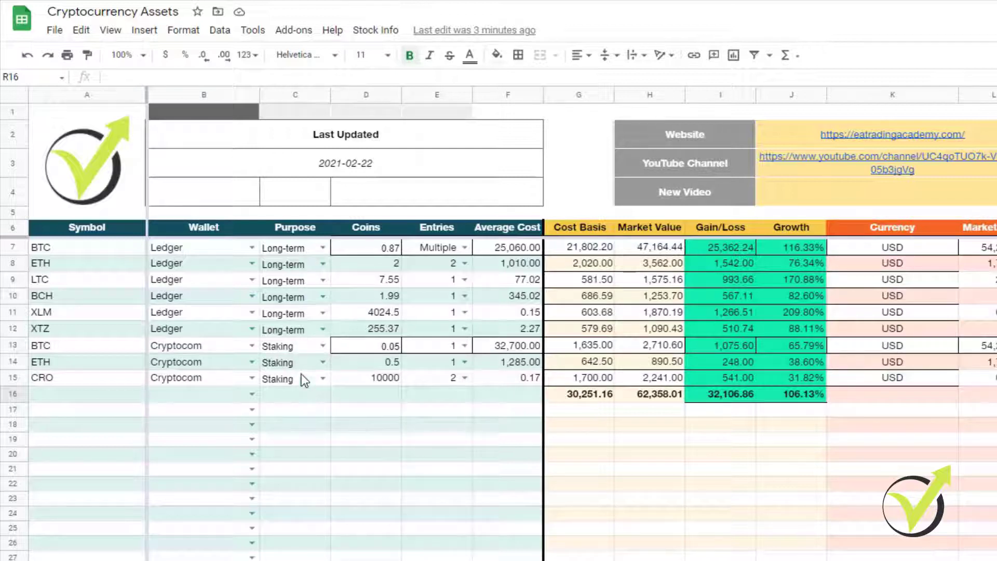
Choose Ledger from the wallet options for the first BTC row in B7.
left_click(223, 252)
left_click(252, 247)
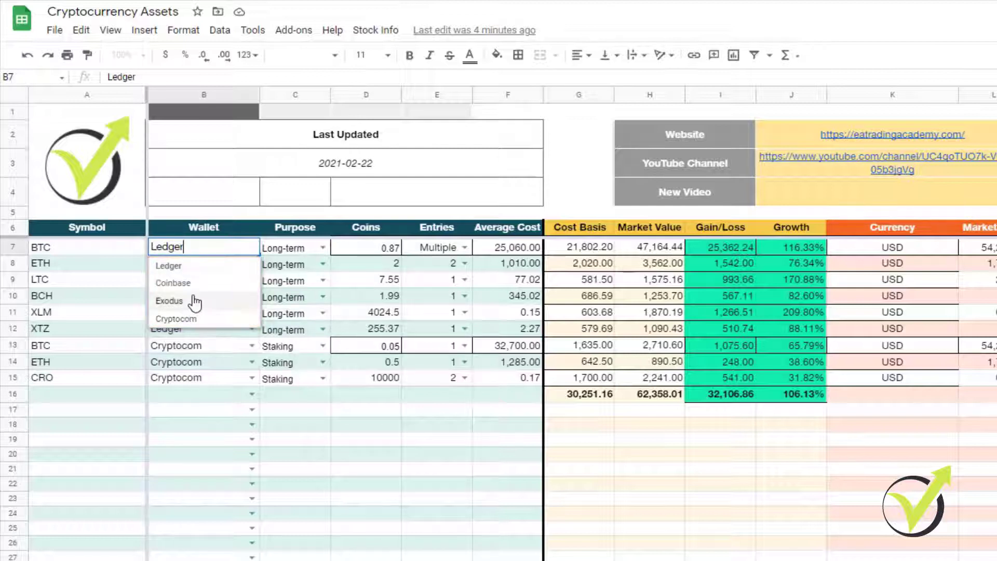
left_click(192, 273)
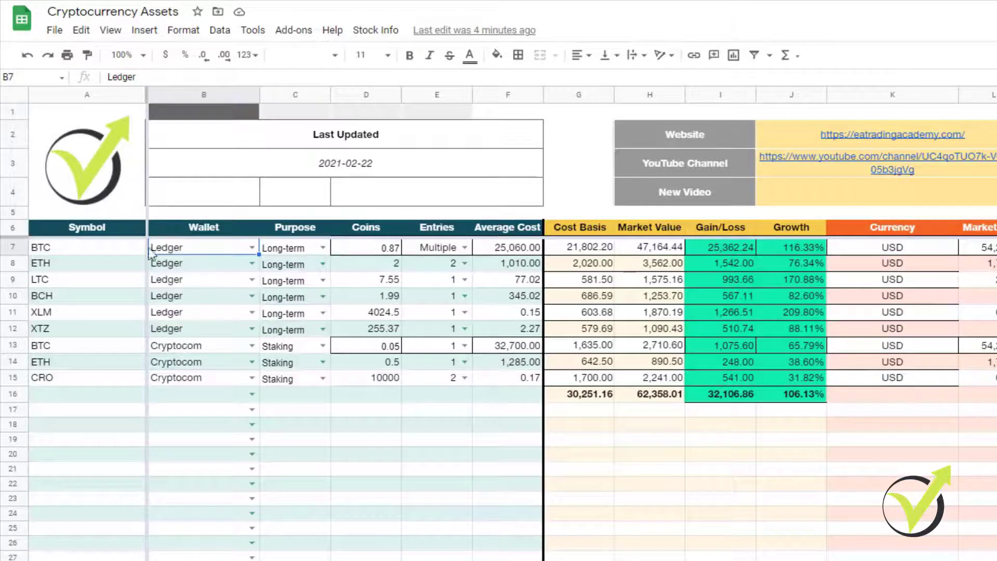
Add Kraken to the list of items in B7's data validation, save it, and check the wallet dropdown.
left_click(252, 248)
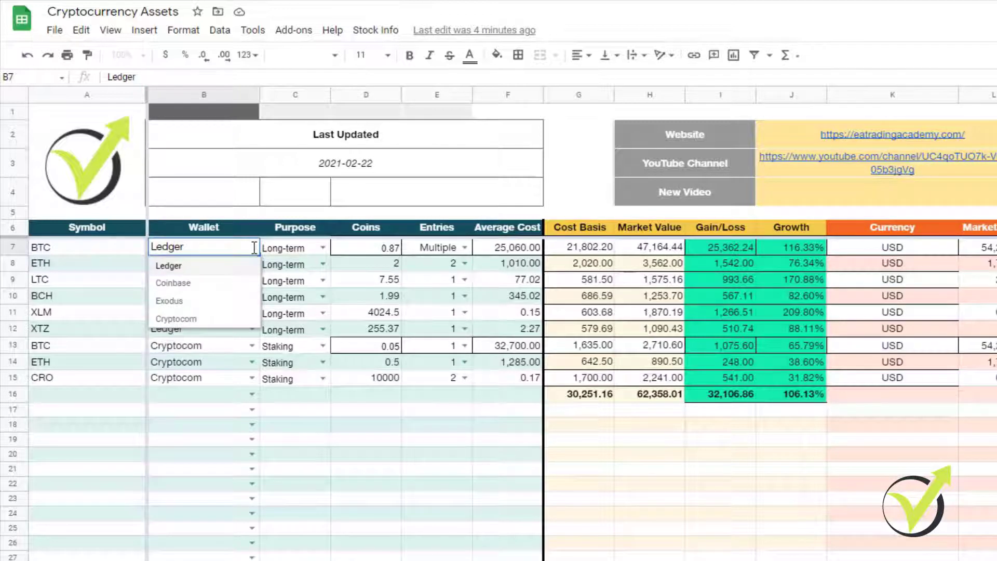
left_click(220, 31)
left_click(219, 30)
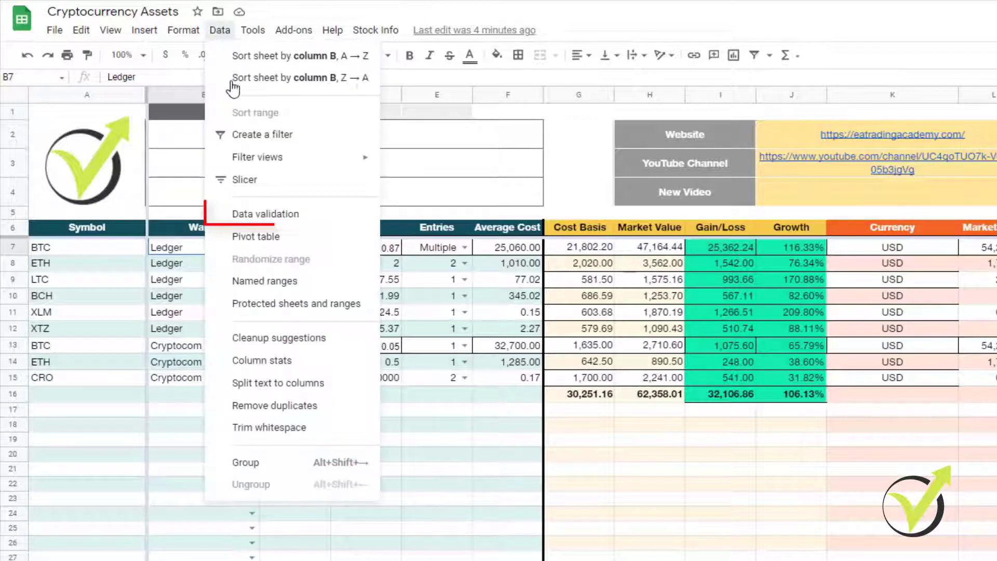
left_click(259, 214)
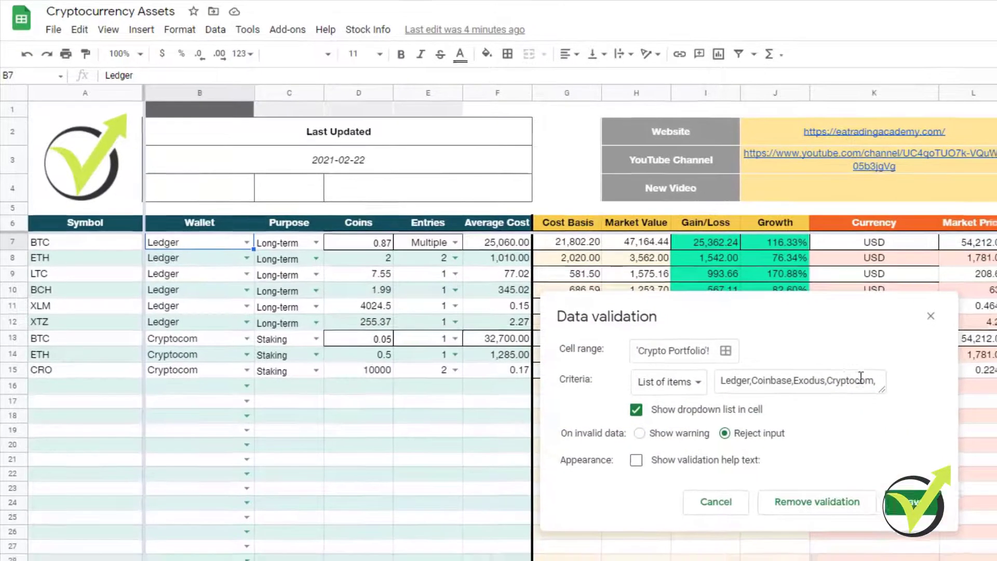
left_click(862, 379)
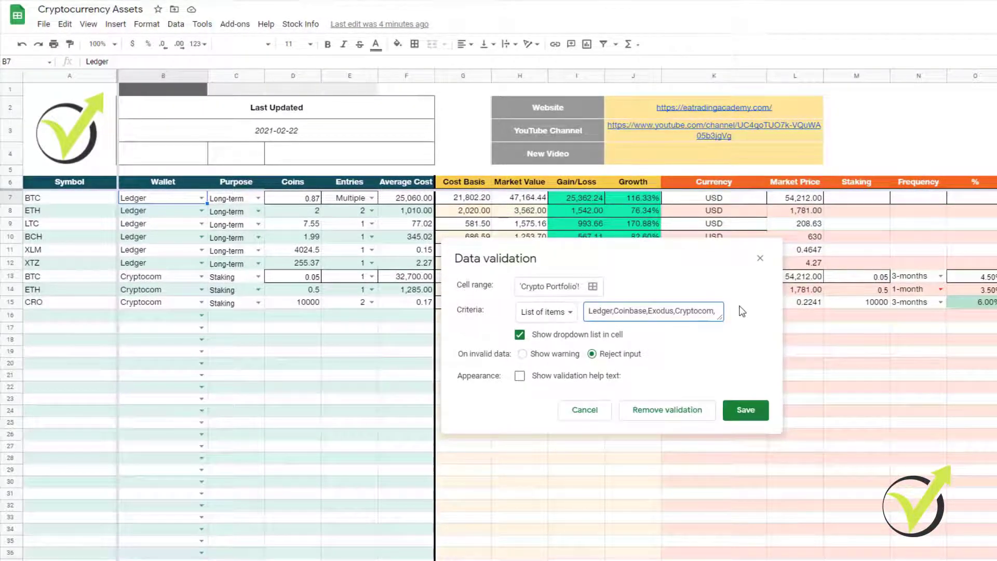
type(",Krak")
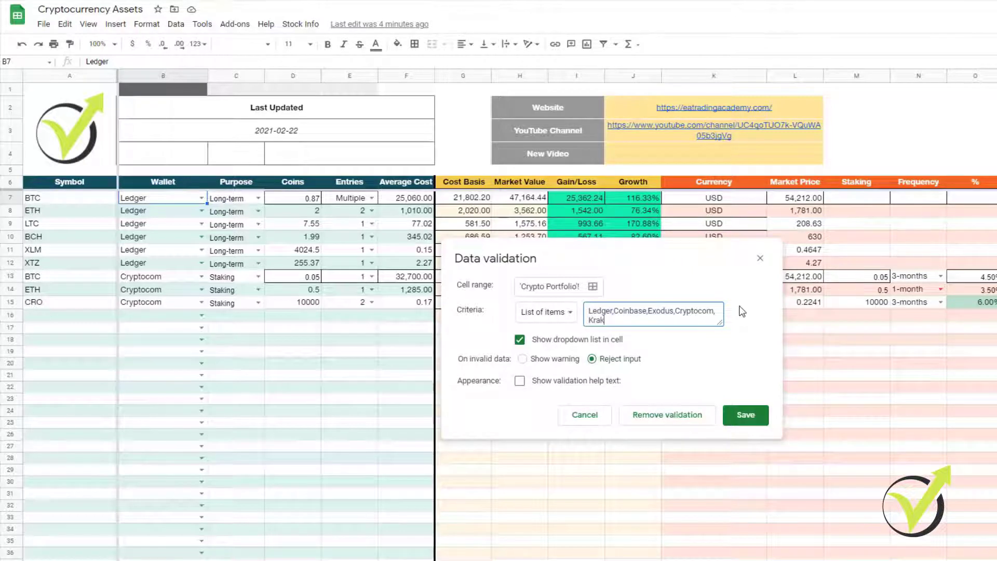
type("en")
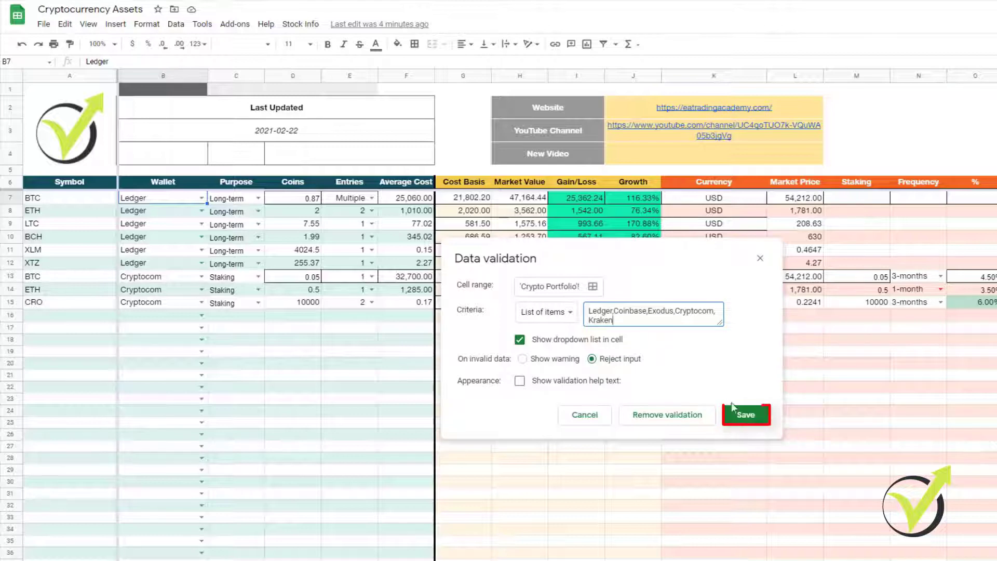
left_click(752, 415)
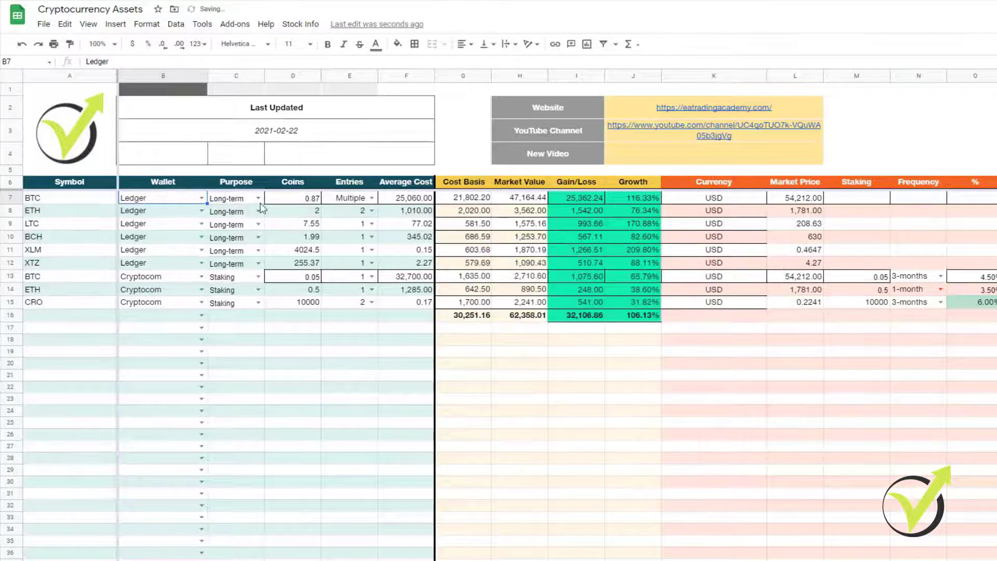
left_click(201, 198)
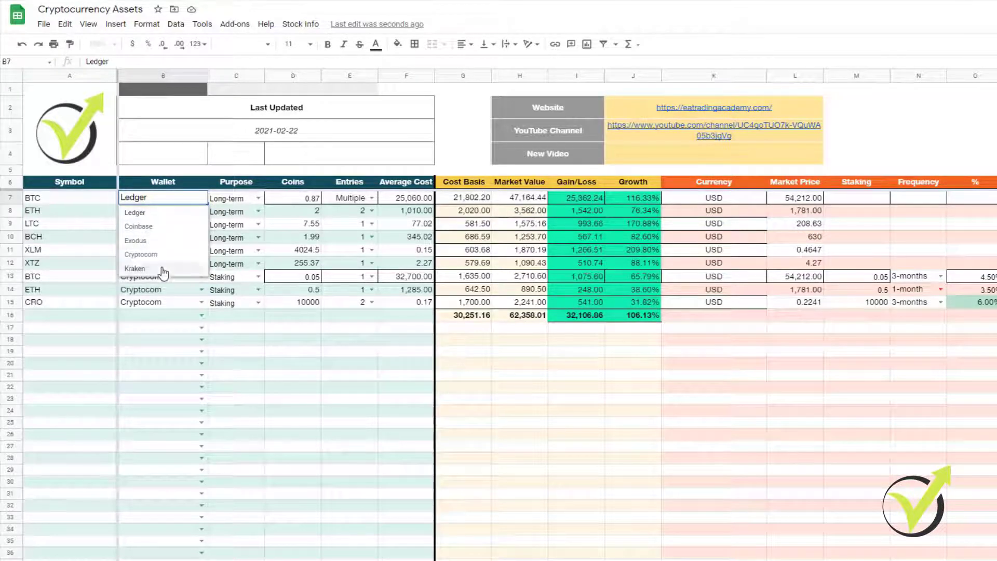
key("Escape")
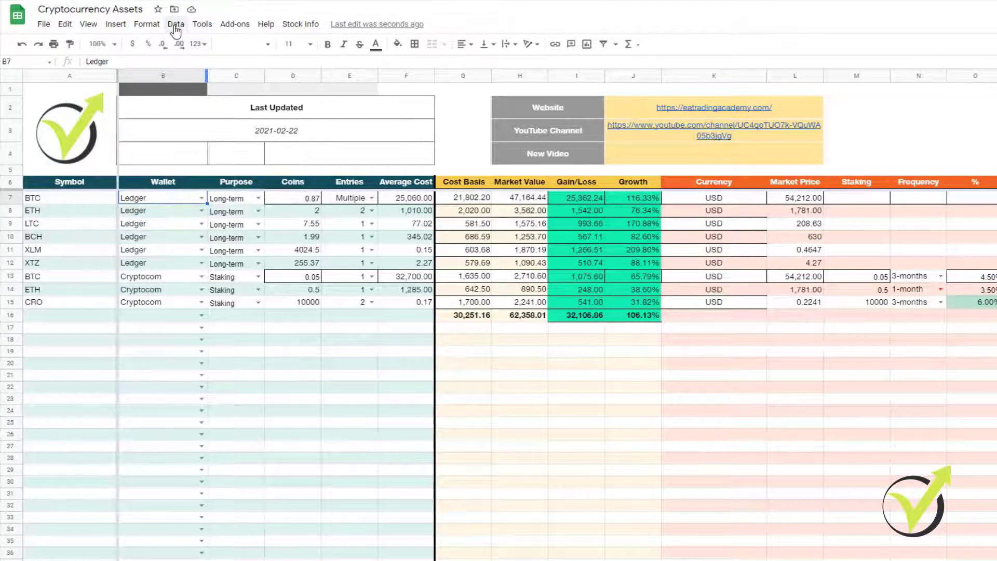
Remove Kraken from the list of items in B7's data validation and save the rule.
left_click(176, 26)
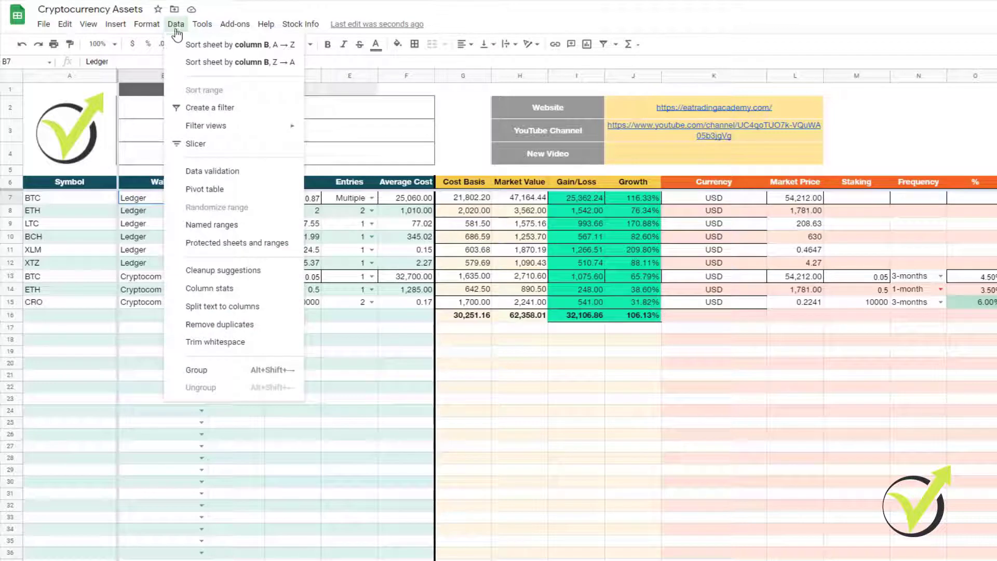
left_click(210, 177)
left_click_drag(614, 319, 588, 319)
key("BackSpace")
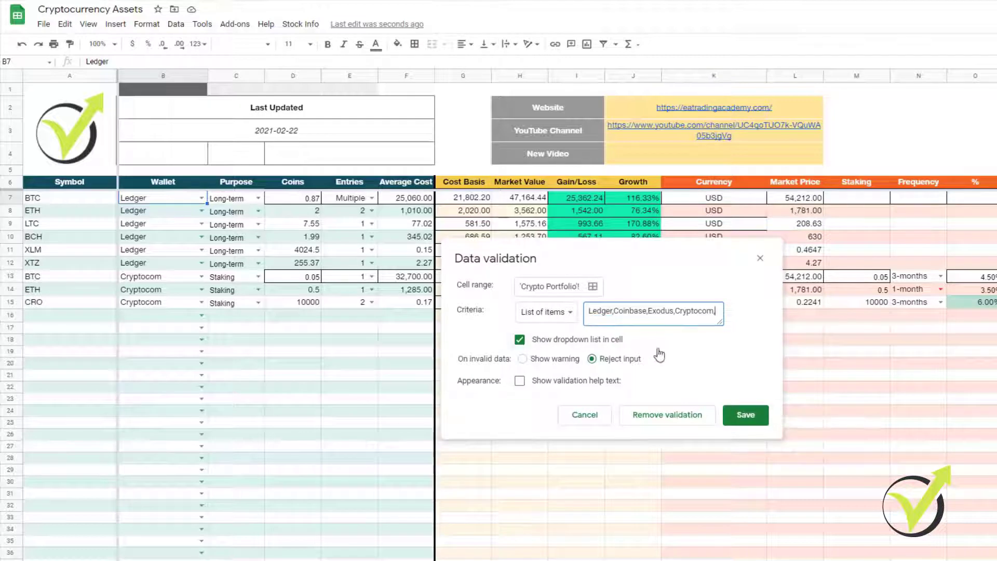
left_click(757, 420)
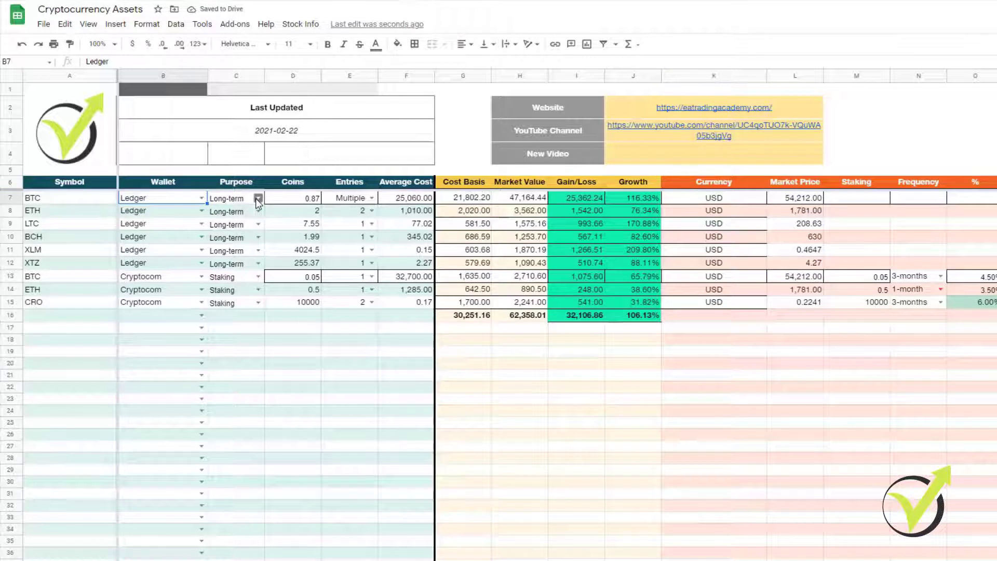
left_click(176, 27)
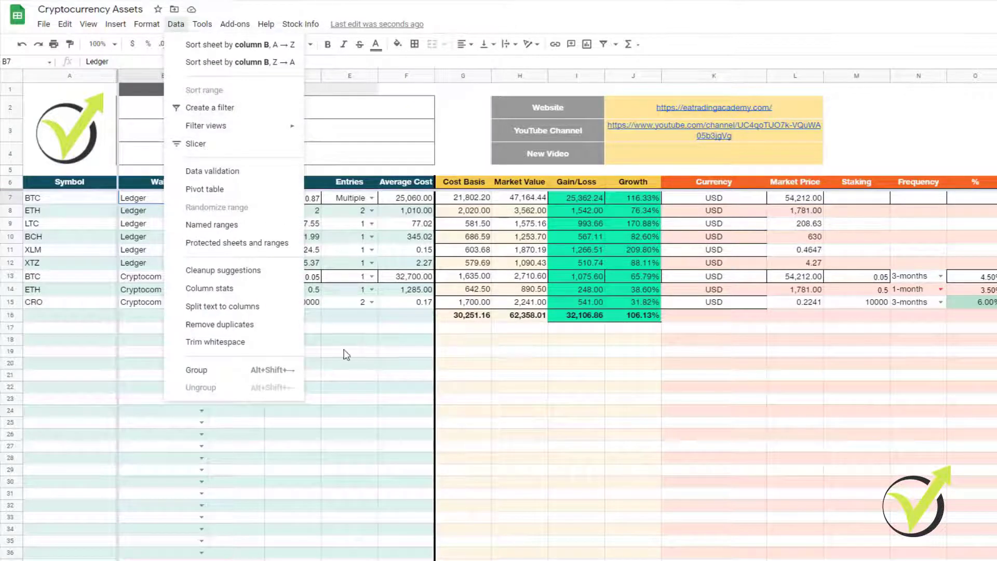
left_click(343, 362)
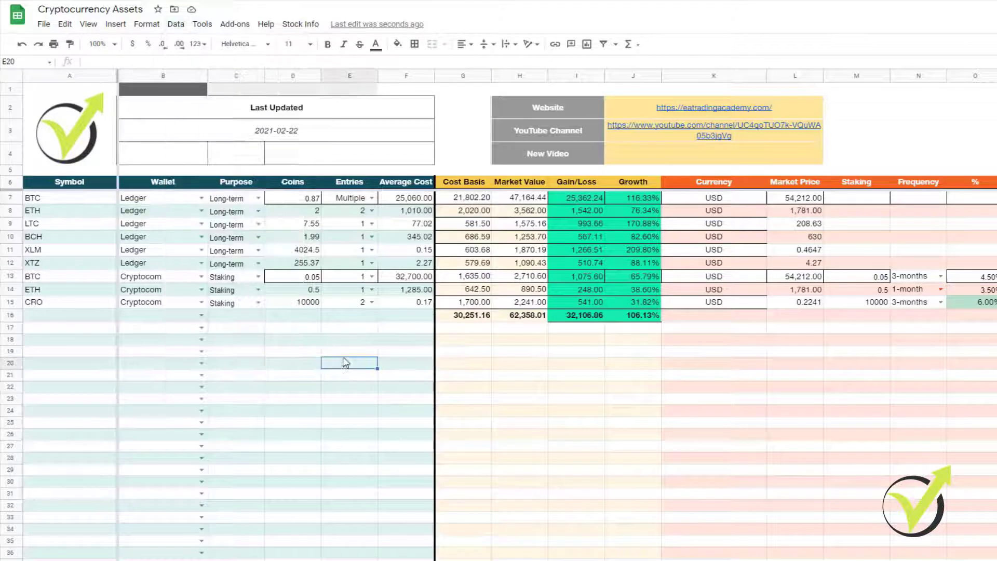
Review the available Purpose and Entries options for the first BTC row without changing its values.
left_click(258, 198)
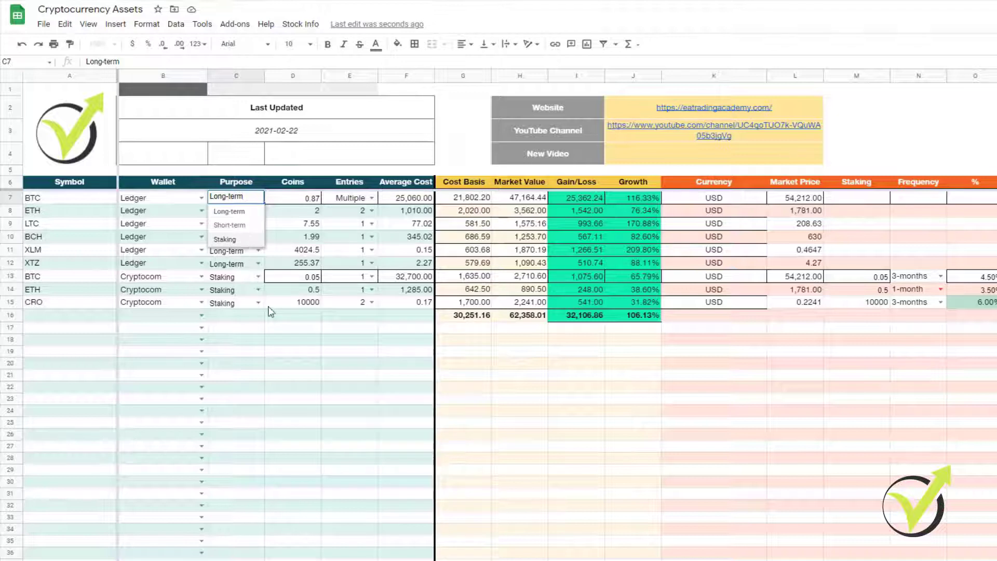
left_click(279, 340)
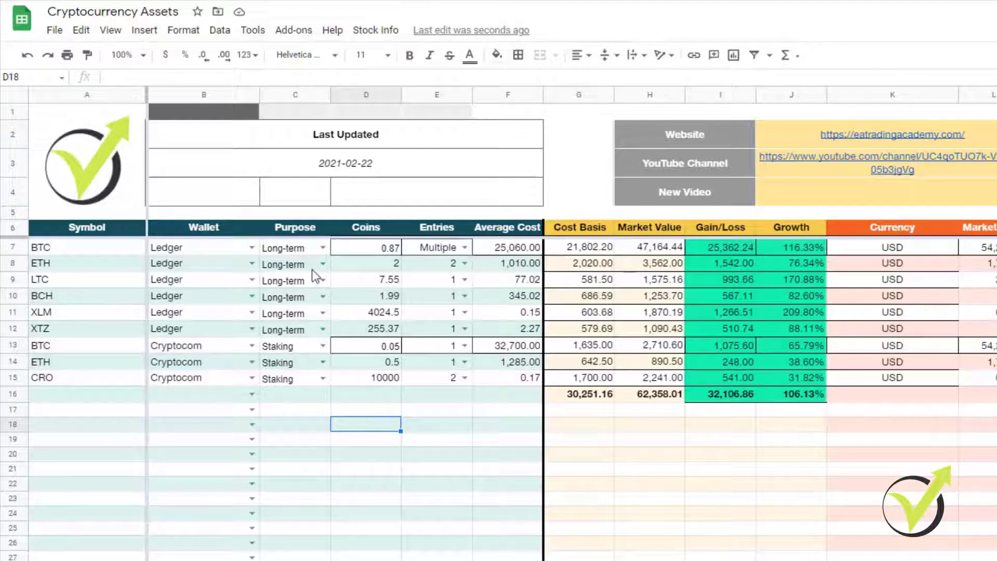
left_click(465, 248)
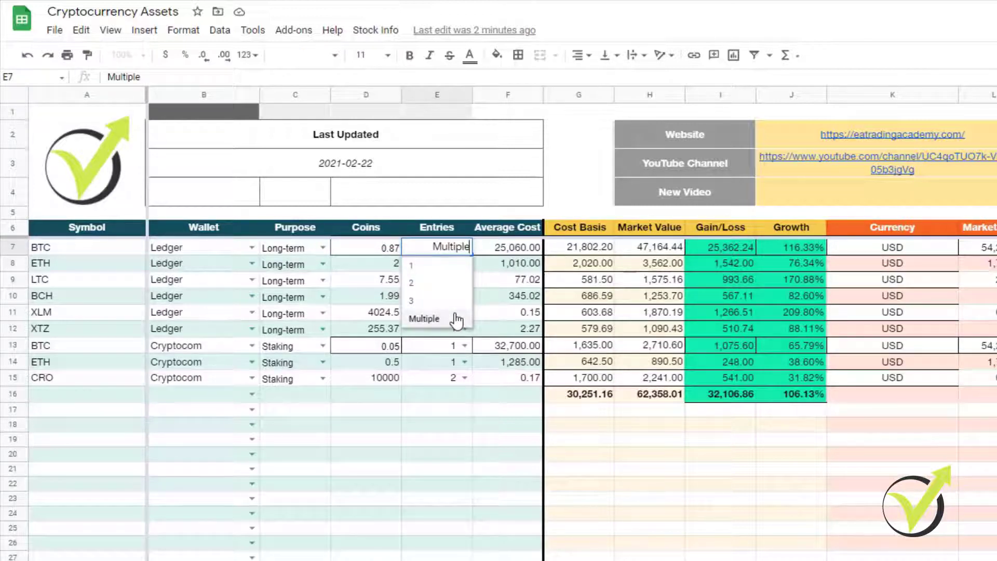
left_click(454, 442)
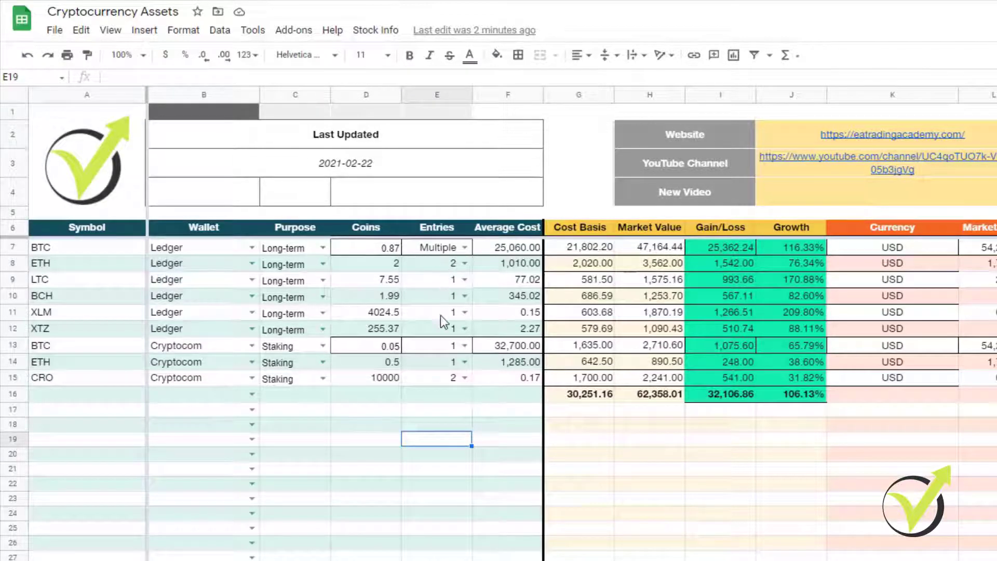
left_click(456, 391)
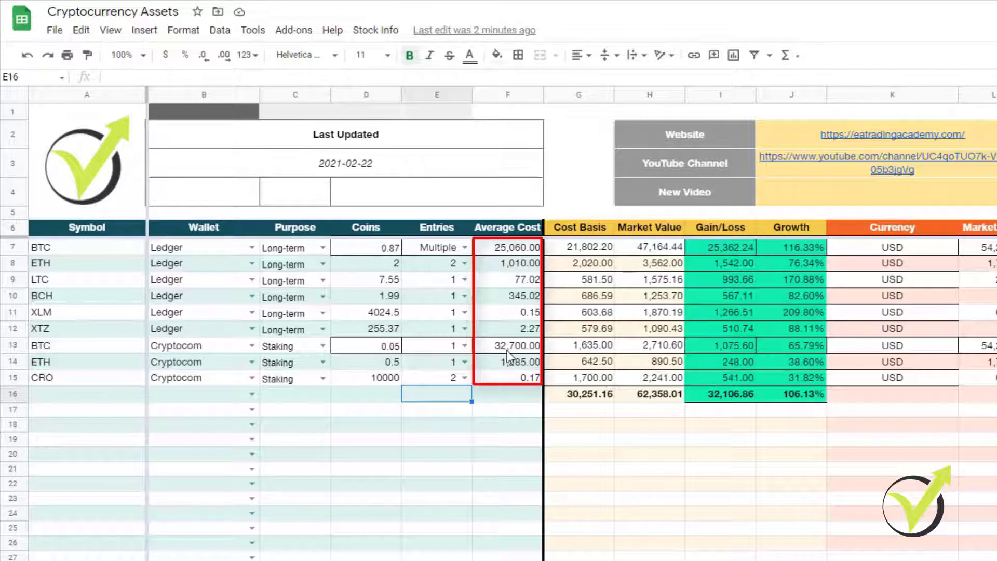
Examine the CRO average cost and the first BTC row's cost basis, market value, gain/loss and growth cells.
left_click(516, 377)
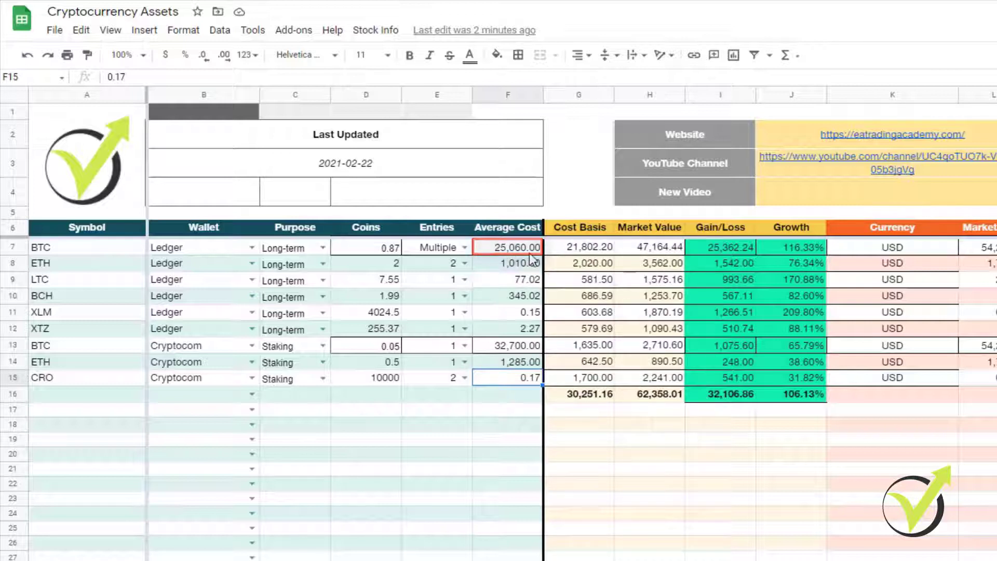
left_click(589, 247)
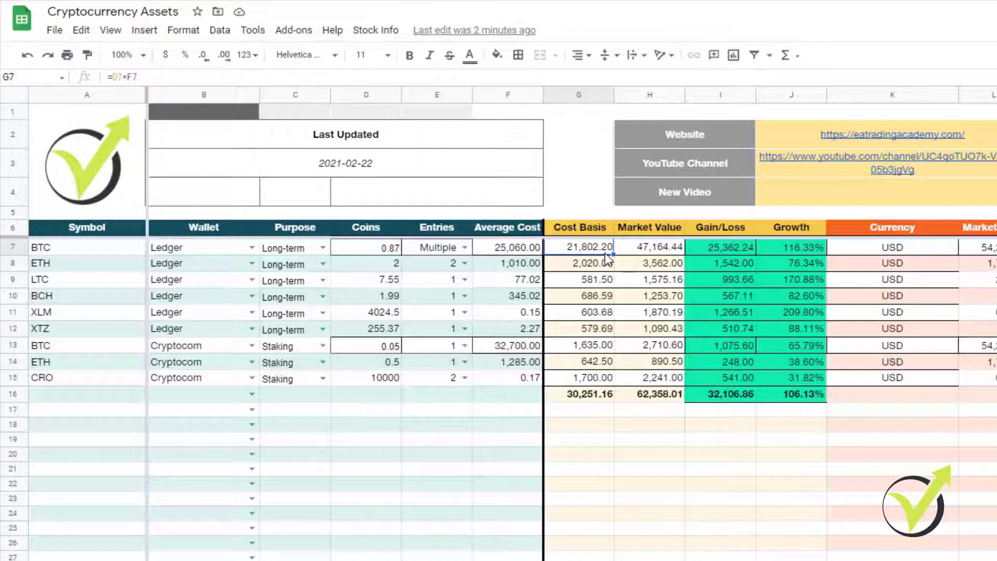
left_click(656, 249)
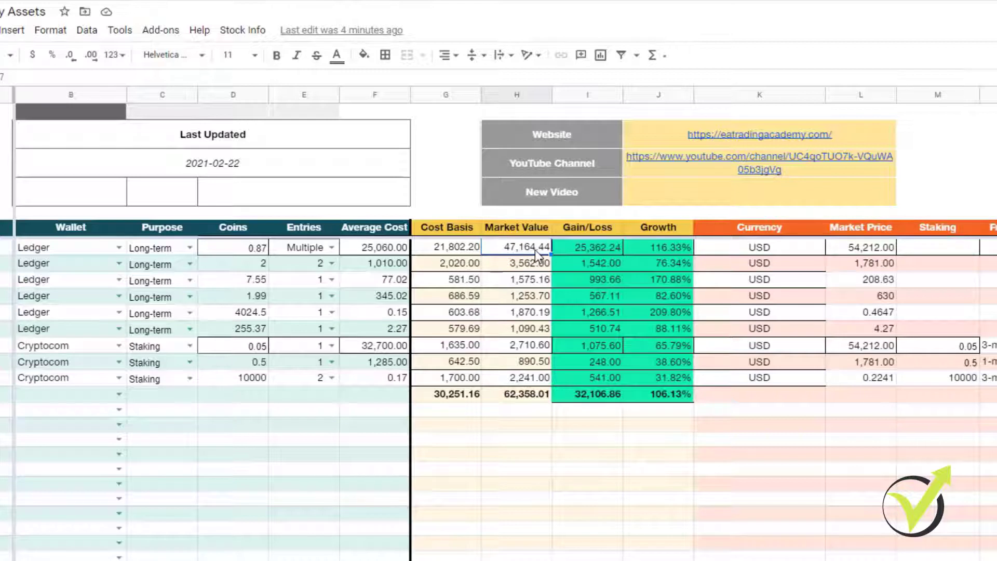
left_click(596, 245)
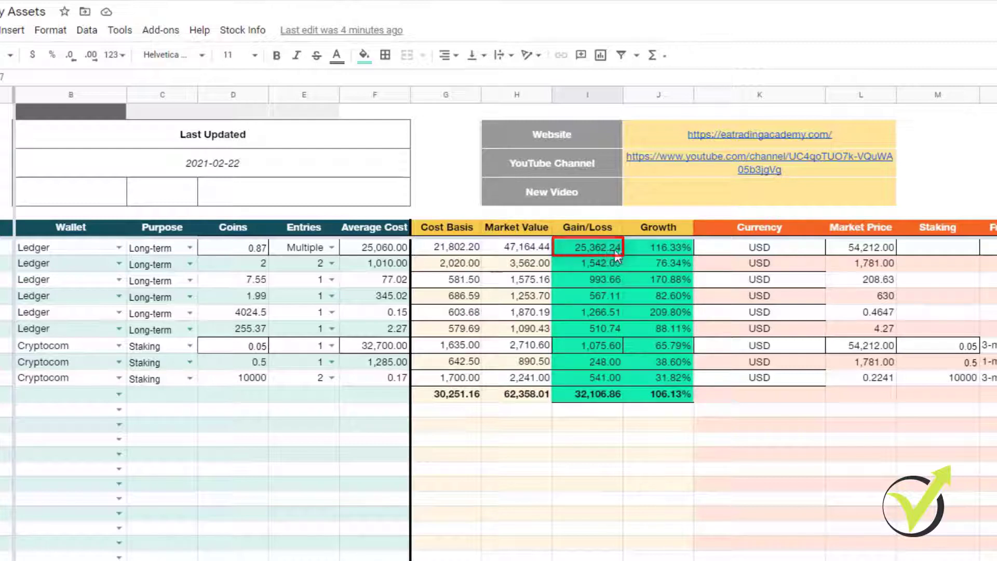
left_click(663, 248)
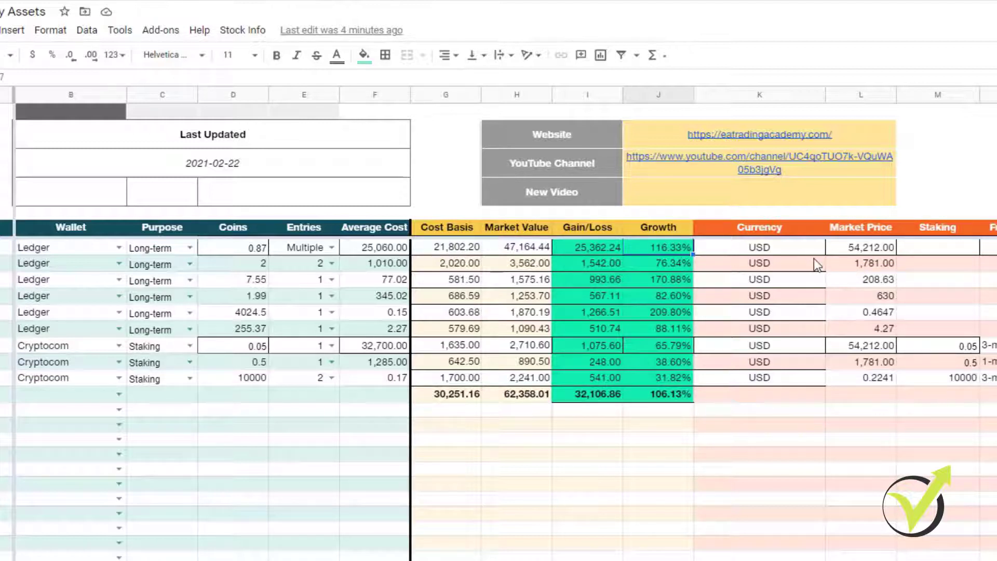
Set the first BTC row's market price to 50,000 to test the calculated columns, and undo the change.
double_click(868, 250)
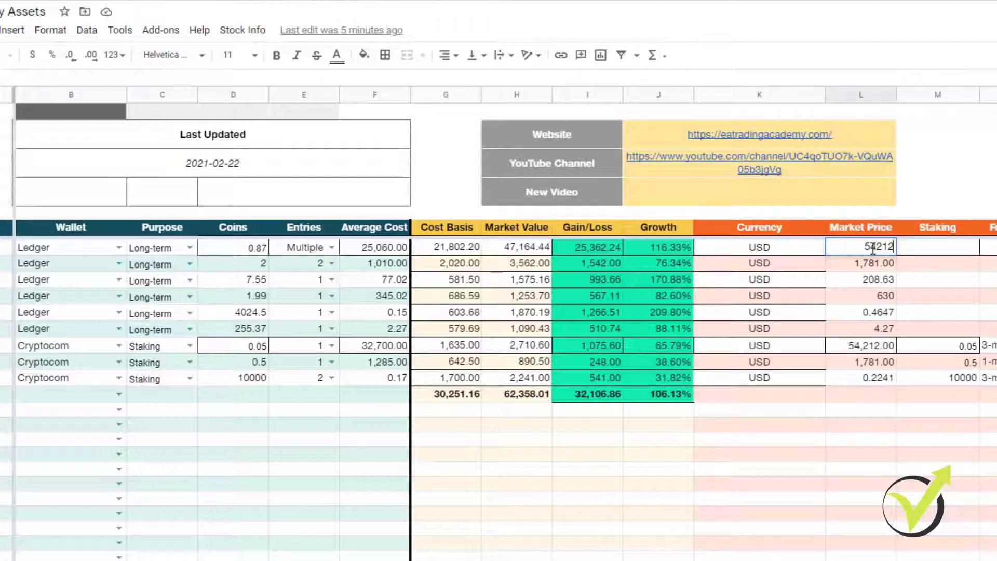
left_click_drag(872, 248, 877, 248)
type("0000")
key("Return")
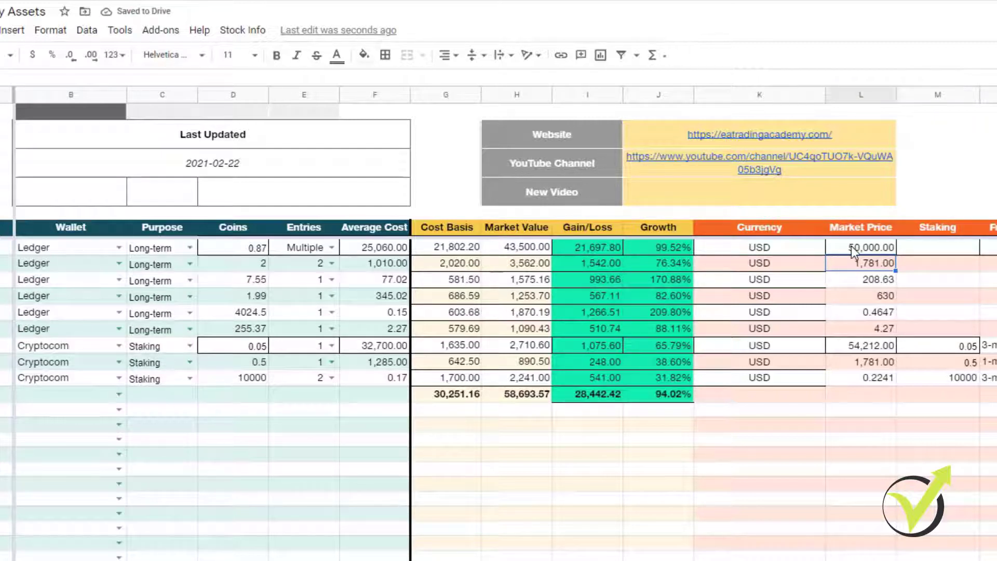
key("ctrl+z")
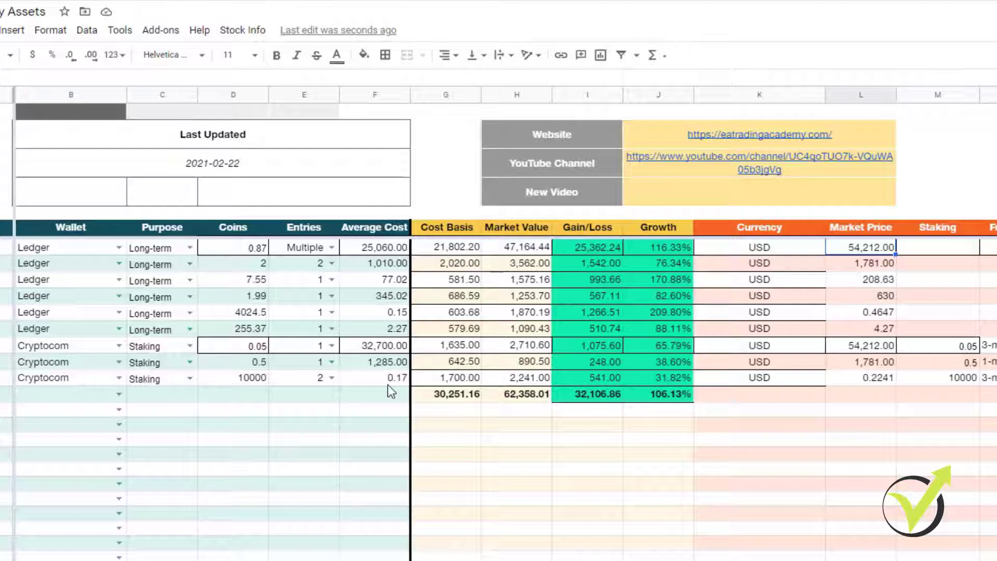
Examine the row 16 totals for cost basis, market value and gain/loss, and the overall growth formula.
left_click(440, 397)
left_click_drag(517, 403, 656, 406)
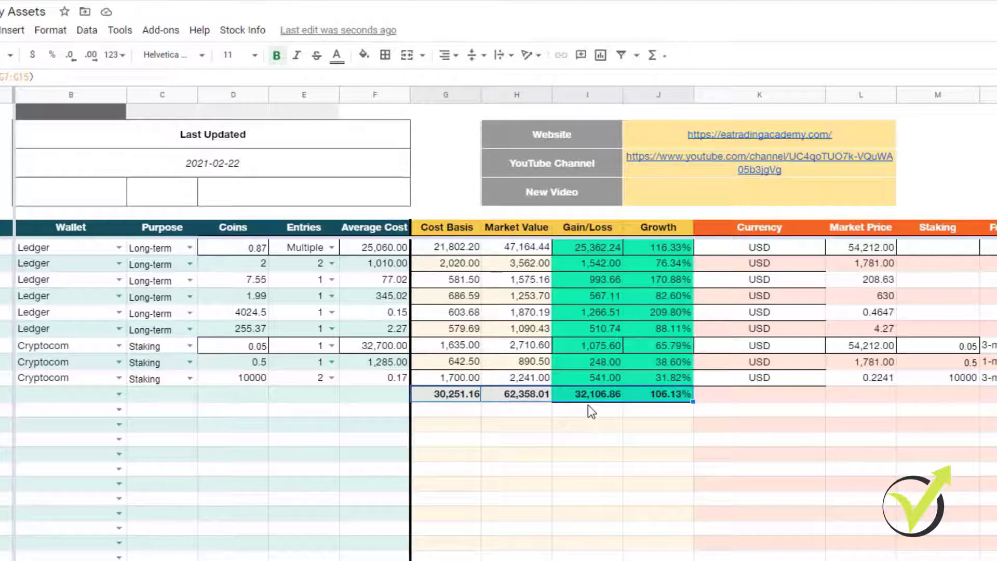
left_click(666, 411)
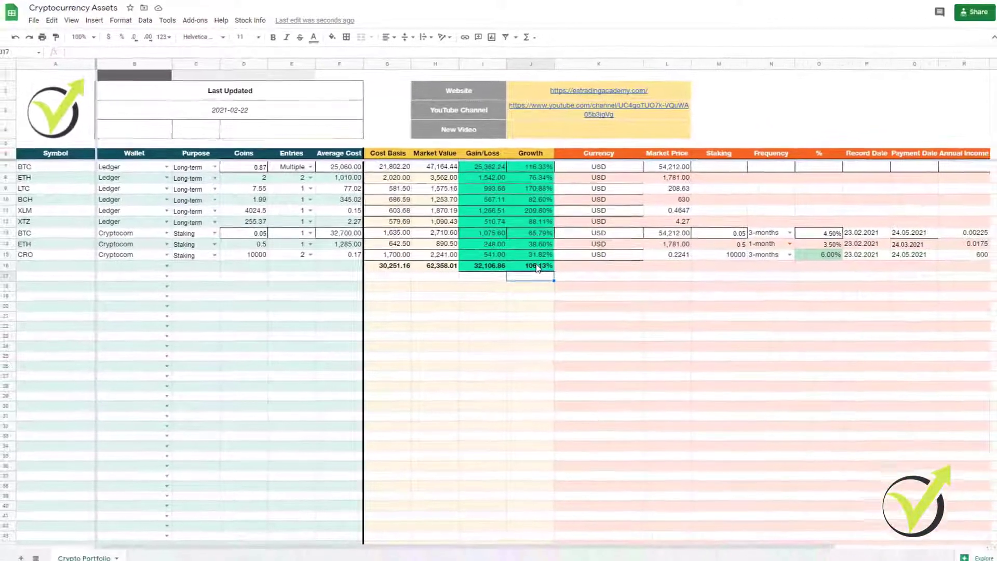
left_click(560, 287)
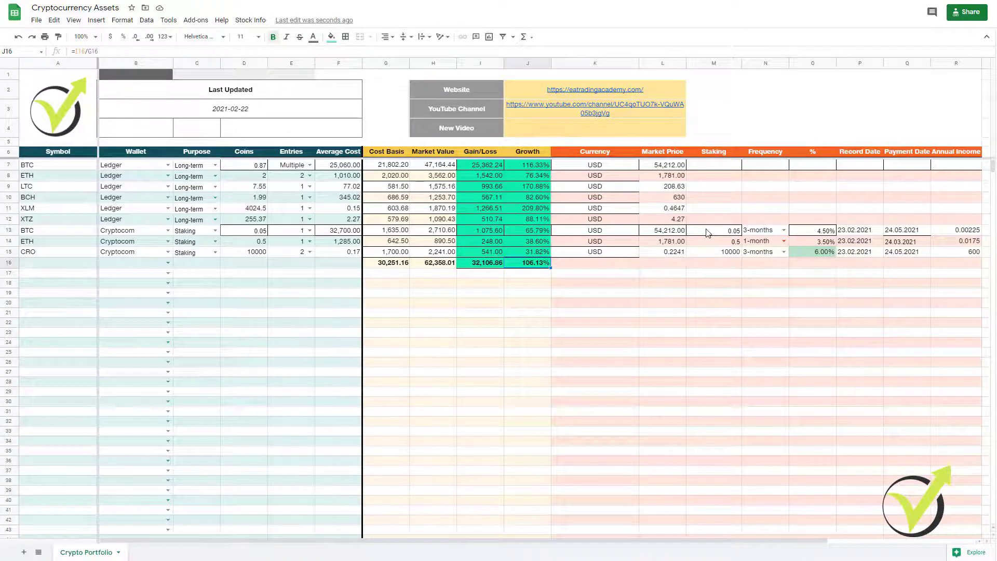
Examine the staking details of the three Cryptocom rows, the Staking column and the BTC staking amount.
left_click_drag(707, 232, 955, 252)
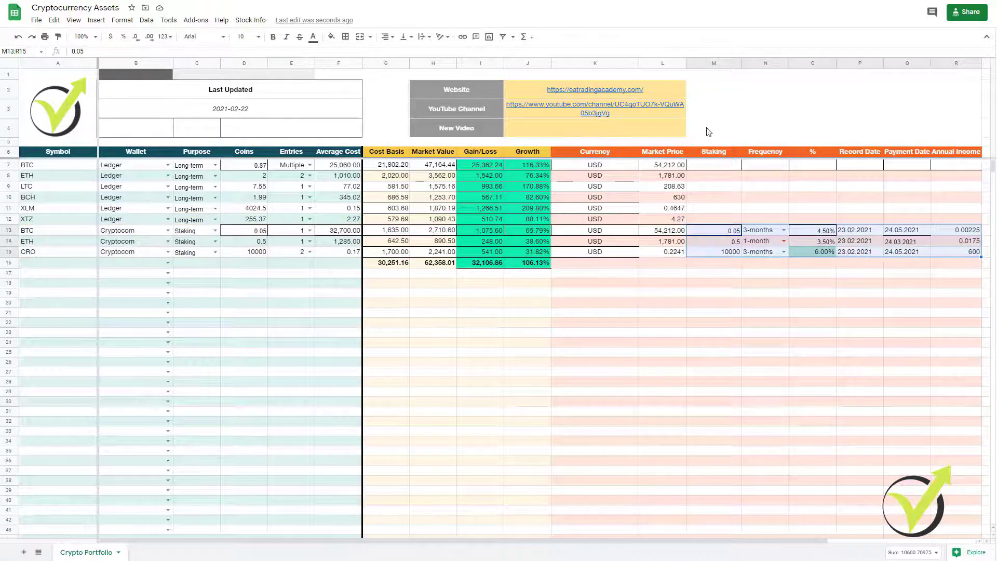
left_click(703, 63)
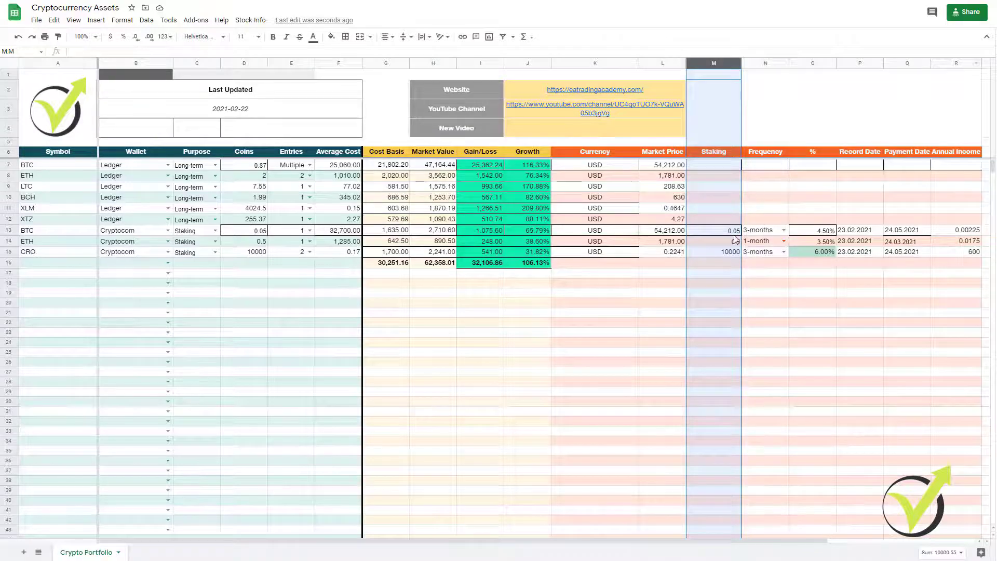
left_click(747, 248)
left_click(710, 234)
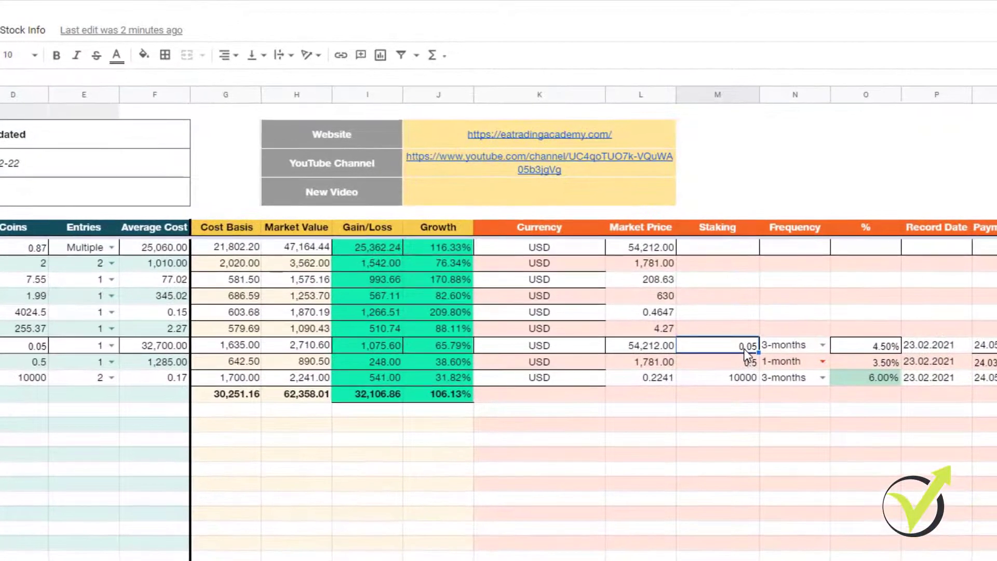
Compare the staked BTC entry in row 13 with the long-term BTC entry in row 7.
key("shift+space")
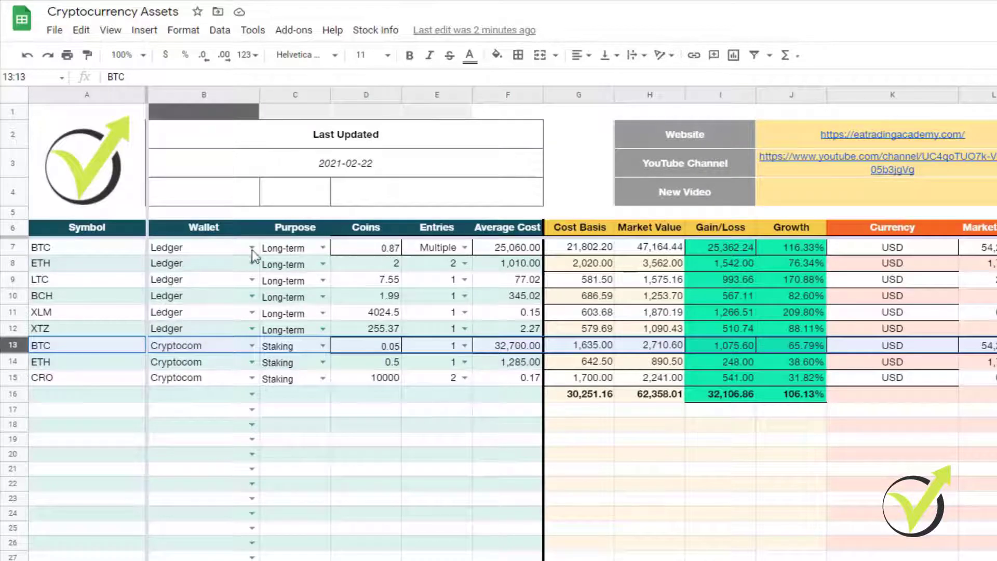
left_click(10, 245)
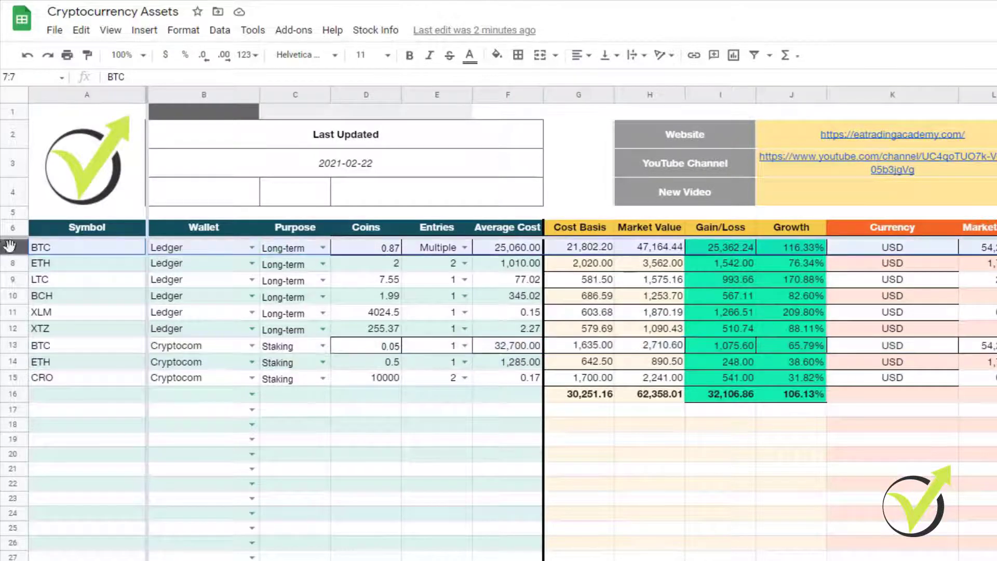
left_click(14, 349)
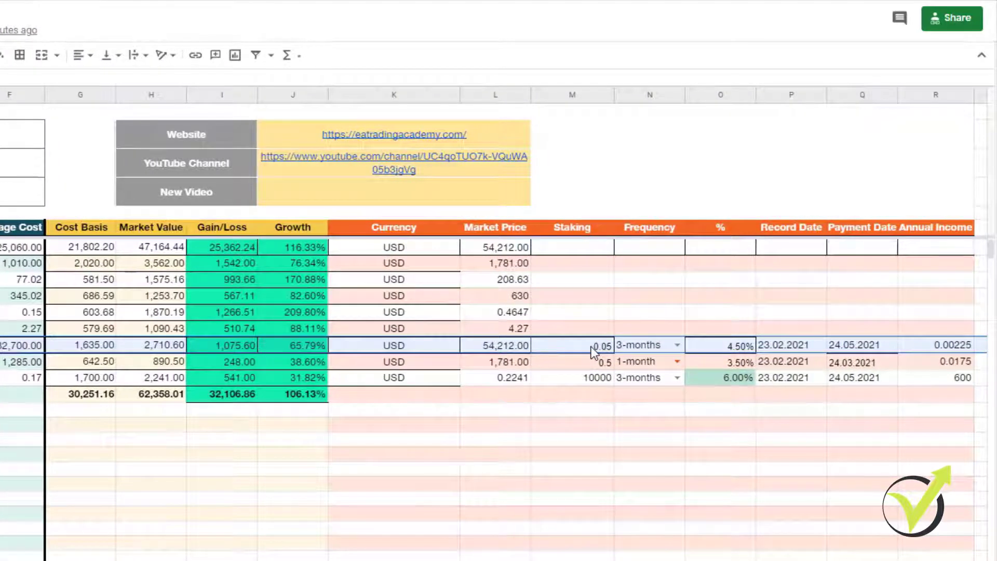
Review the staked BTC row's frequency options, percentage, record date and payment date without changing them.
left_click(677, 345)
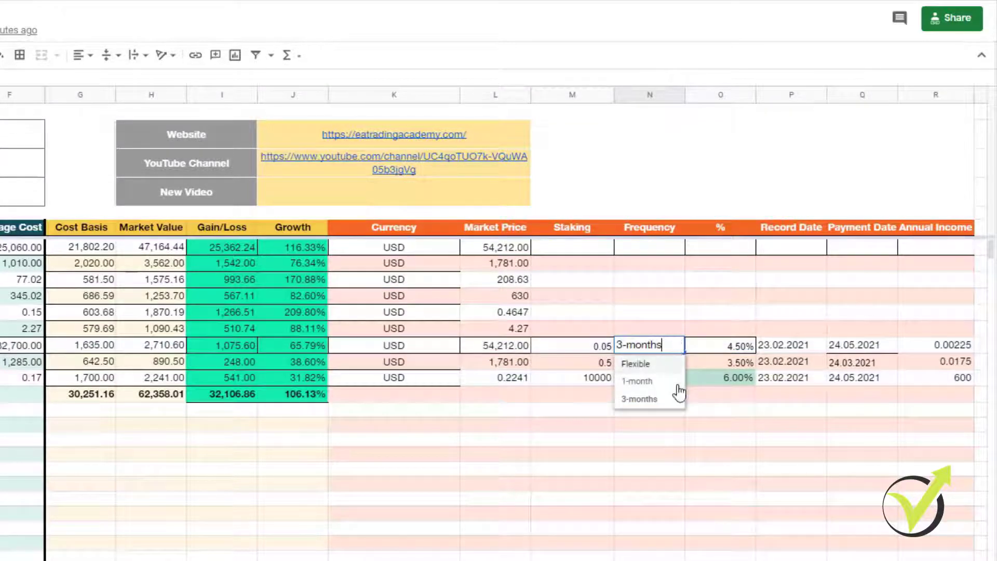
left_click(715, 425)
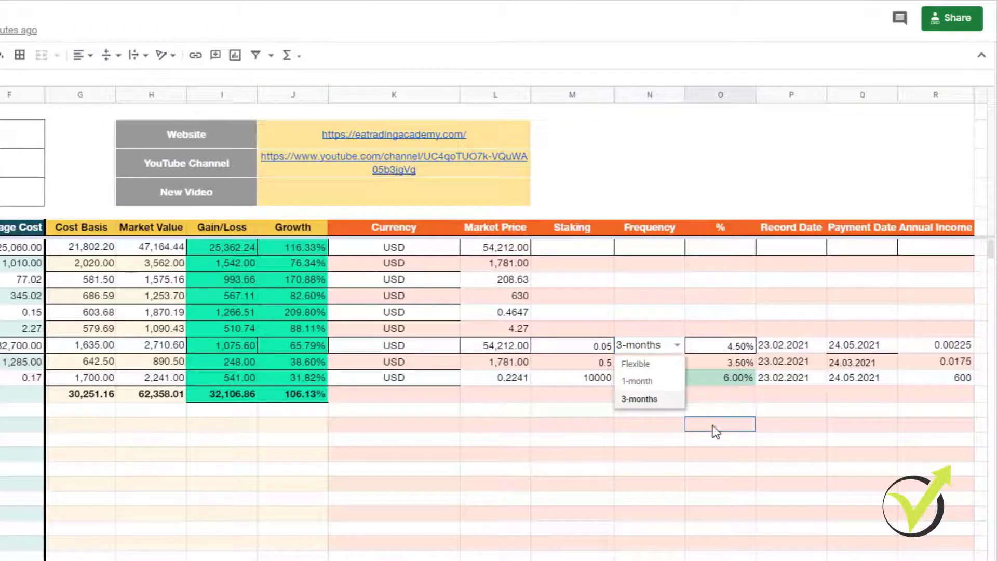
left_click(740, 348)
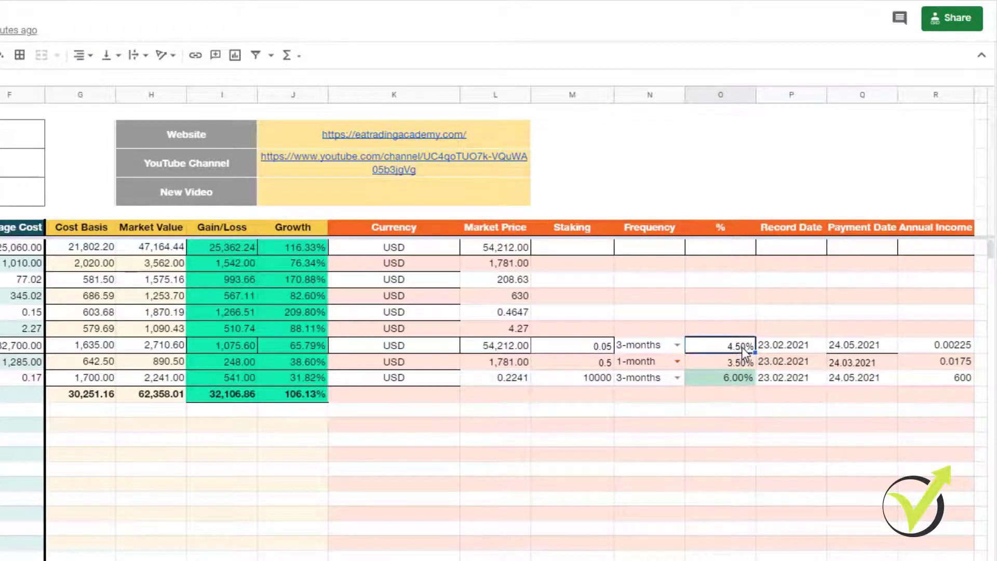
left_click(799, 350)
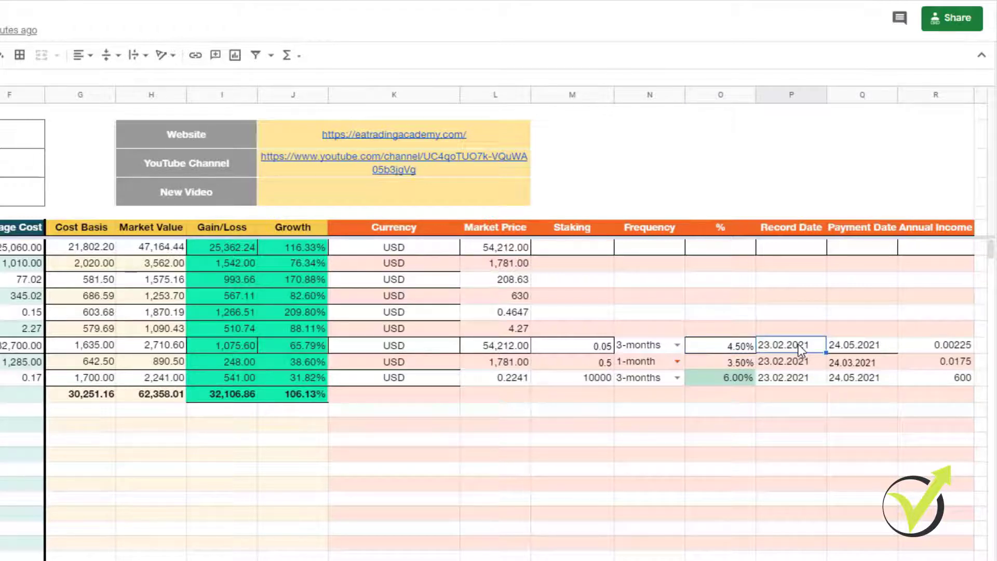
left_click(856, 347)
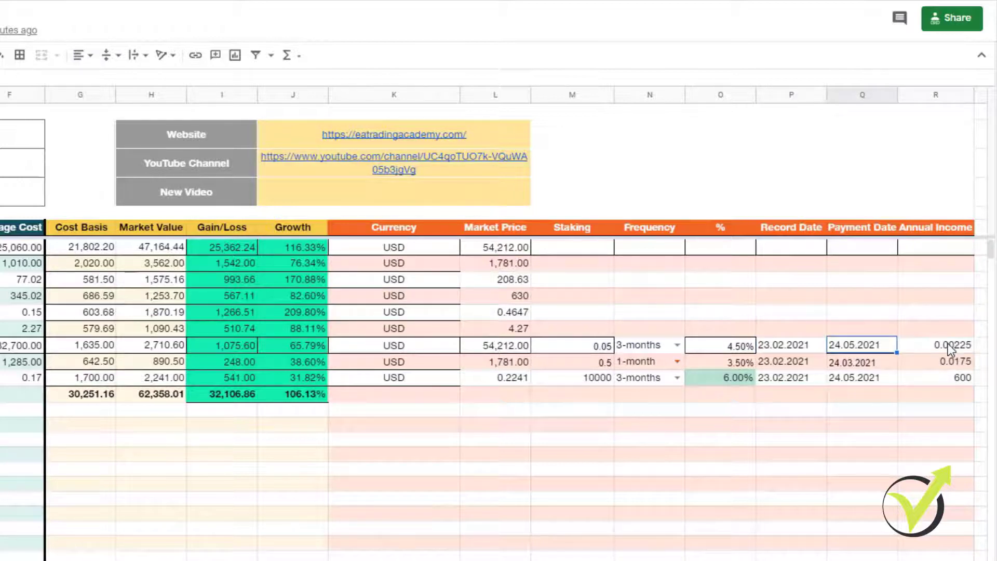
Inspect the annual income cells of the staked CRO, ETH and BTC rows.
left_click(940, 382)
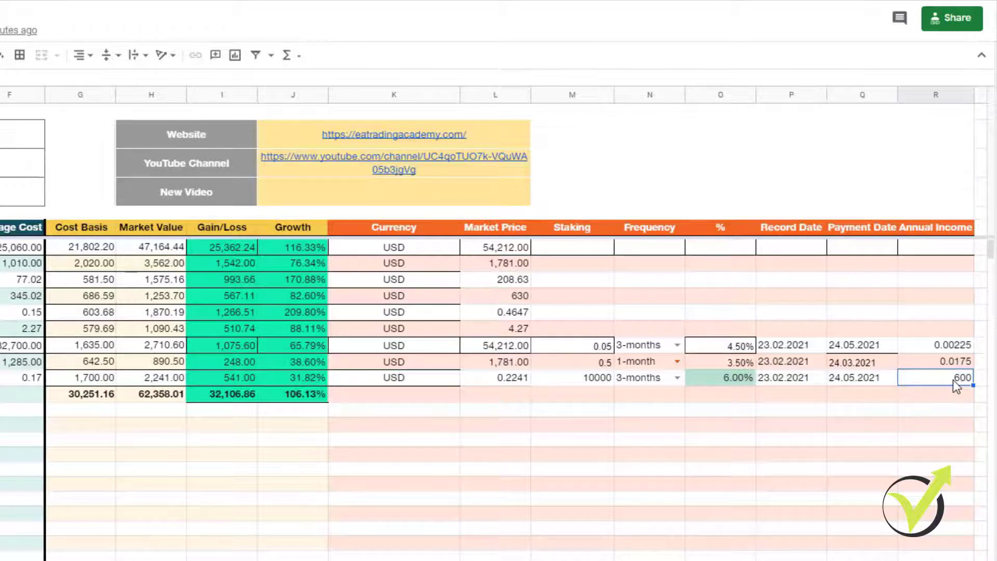
left_click(961, 361)
left_click(957, 344)
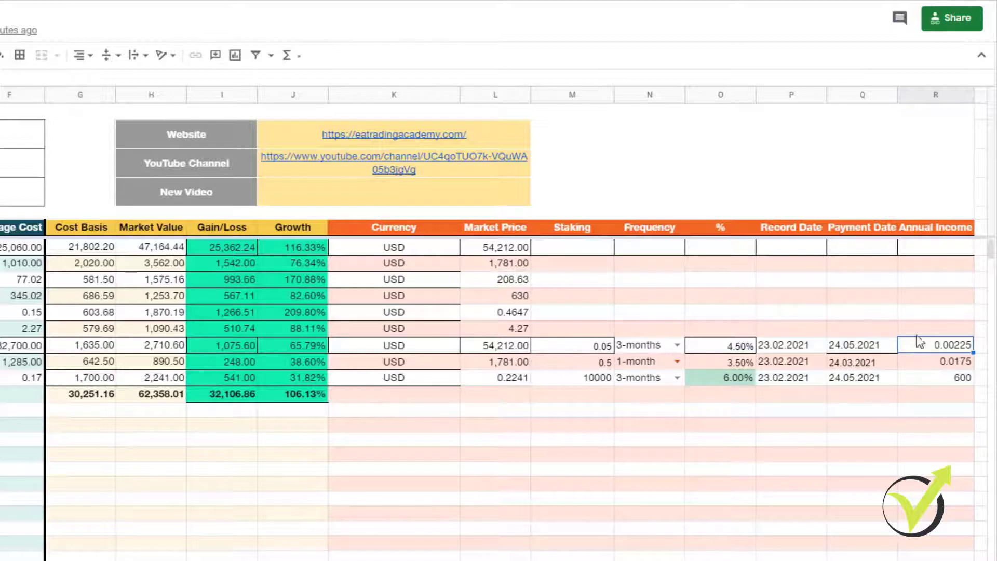
Set the staked BTC amount in M13 to 0.06, check its annual income, and undo the change.
left_click(598, 346)
double_click(604, 343)
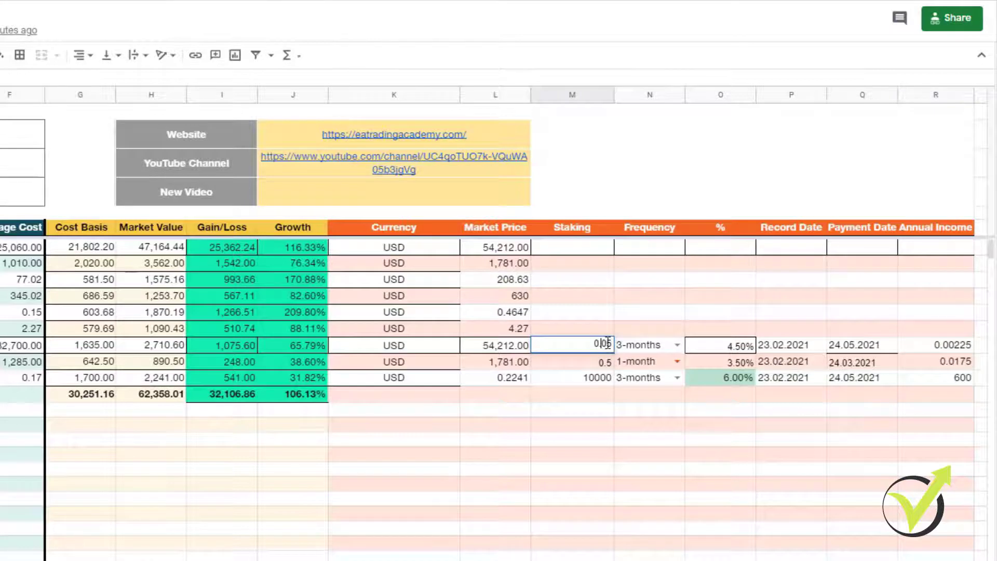
left_click_drag(613, 343, 605, 342)
type("6")
left_click(597, 437)
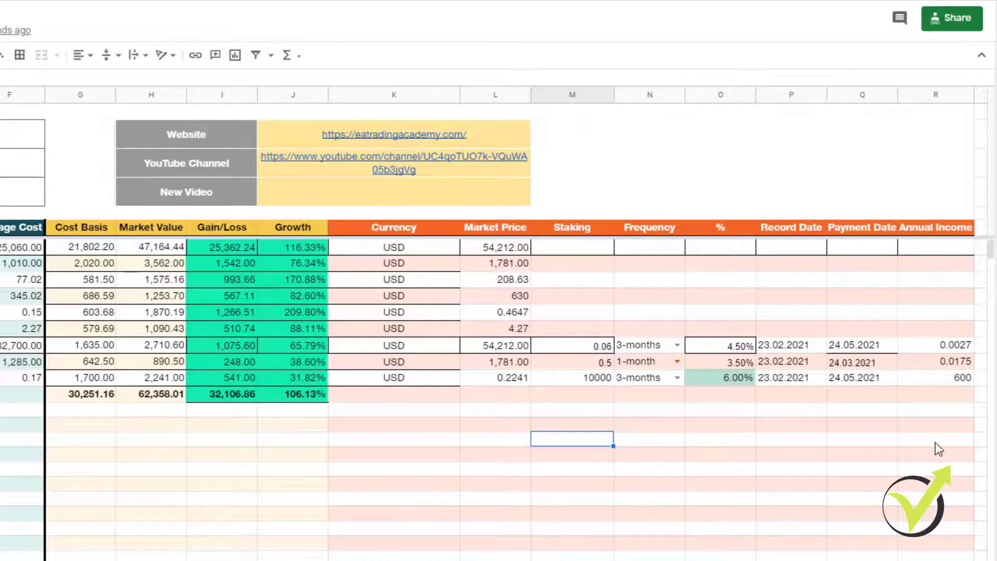
left_click(954, 344)
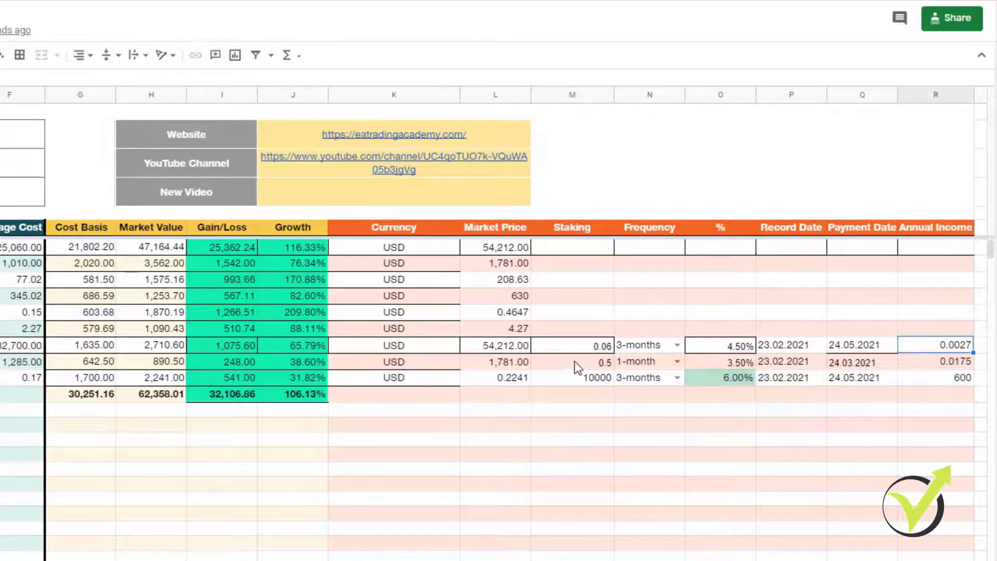
key("ctrl+z")
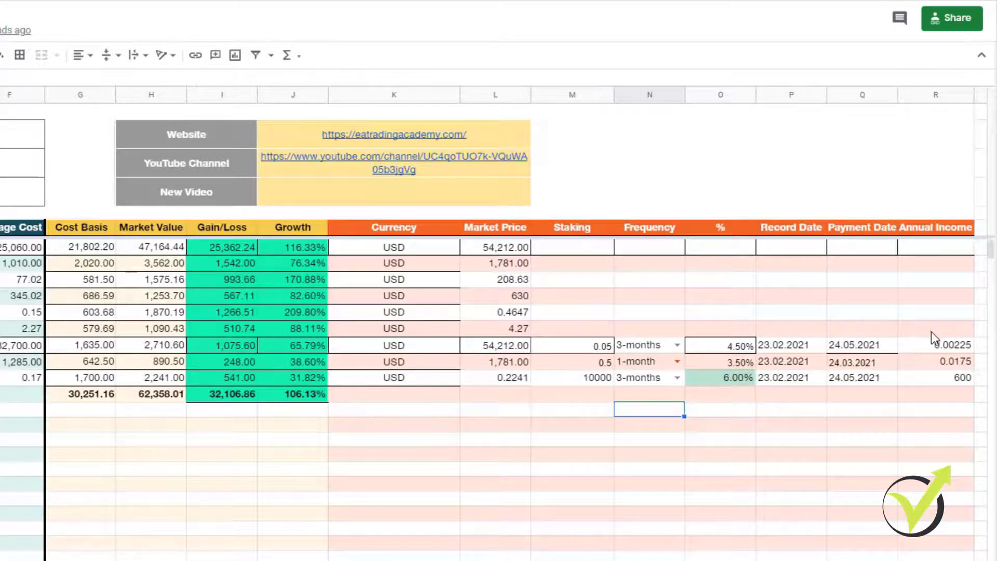
Recheck the annual income formulas in R13 to R15, from the staked BTC row down to CRO.
left_click(930, 333)
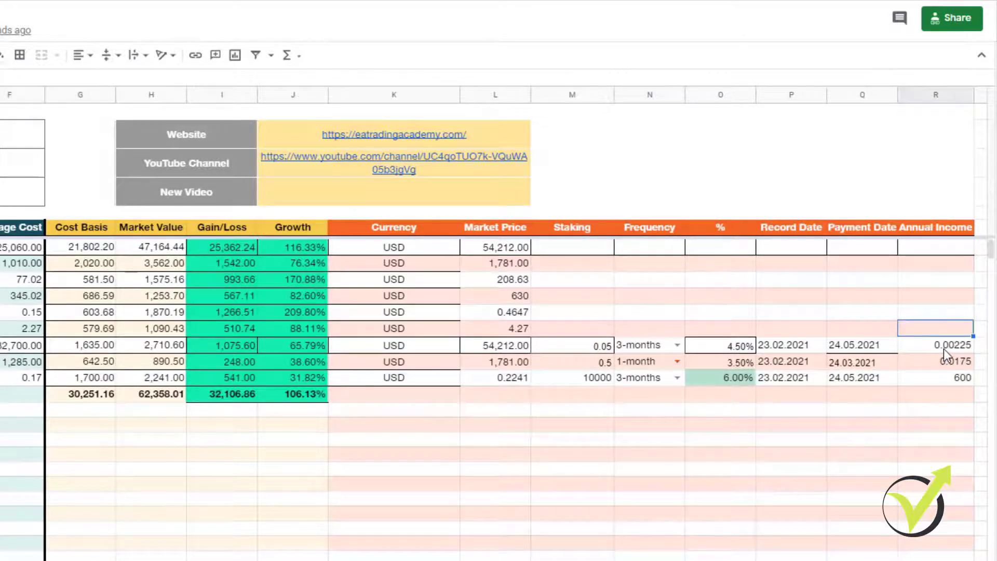
left_click(943, 347)
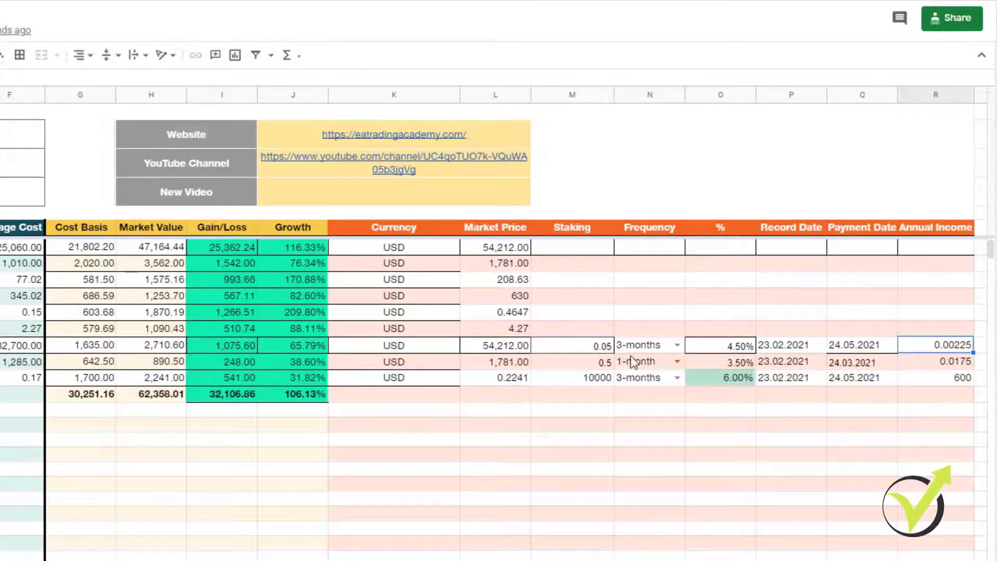
left_click(927, 360)
left_click(926, 376)
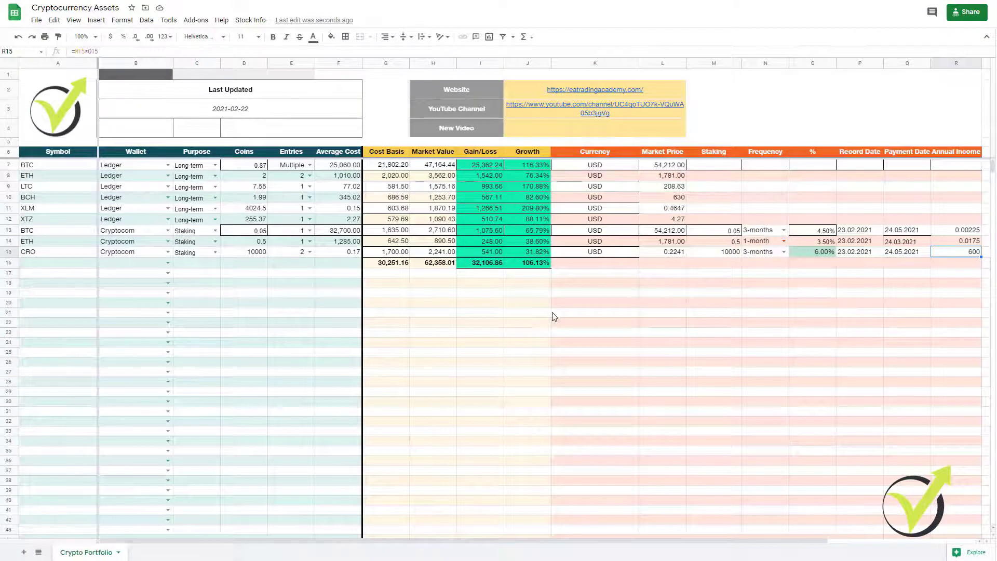
left_click(586, 284)
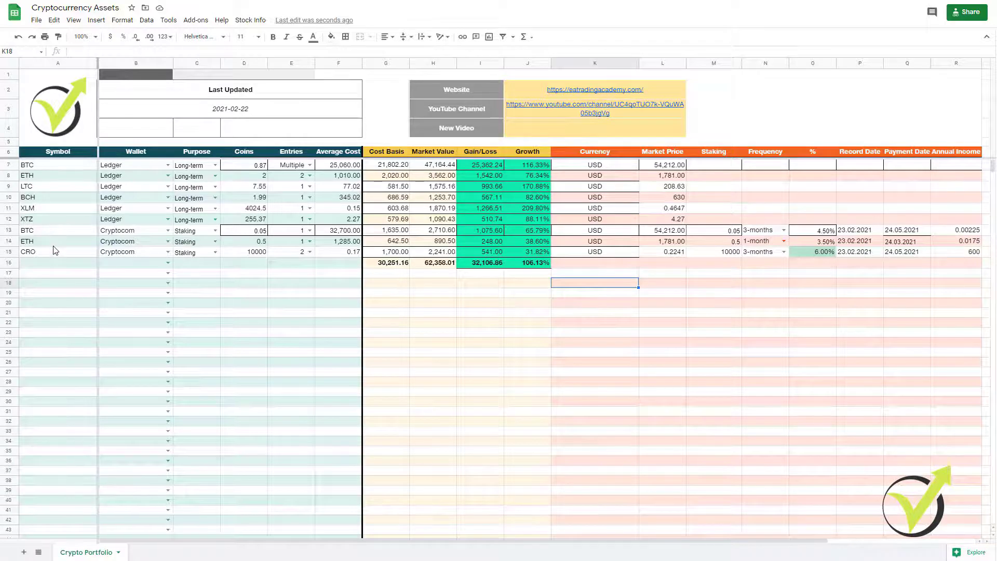
Insert one blank row above the staked BTC row 13, and delete that new row again.
left_click(9, 230)
right_click(9, 230)
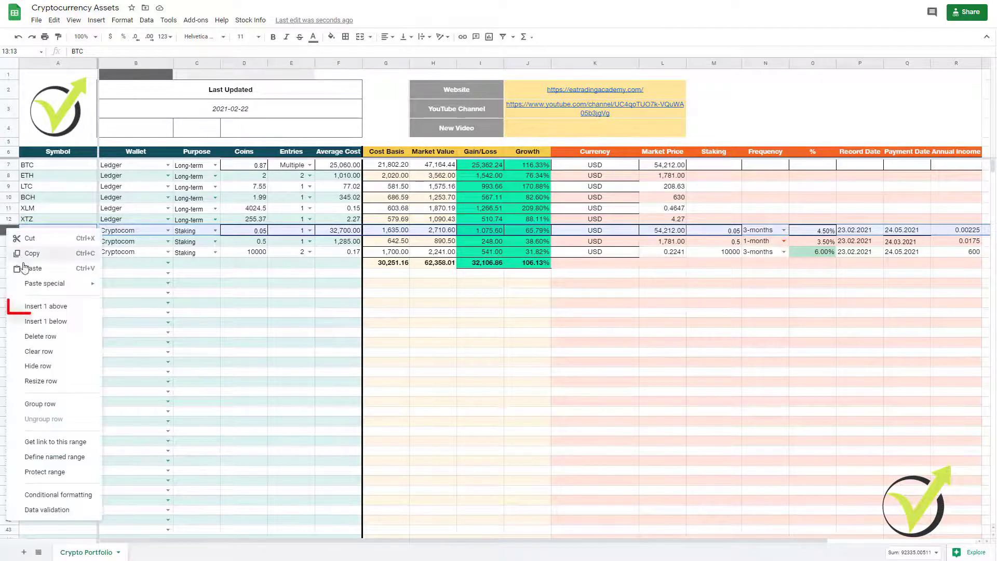
left_click(44, 307)
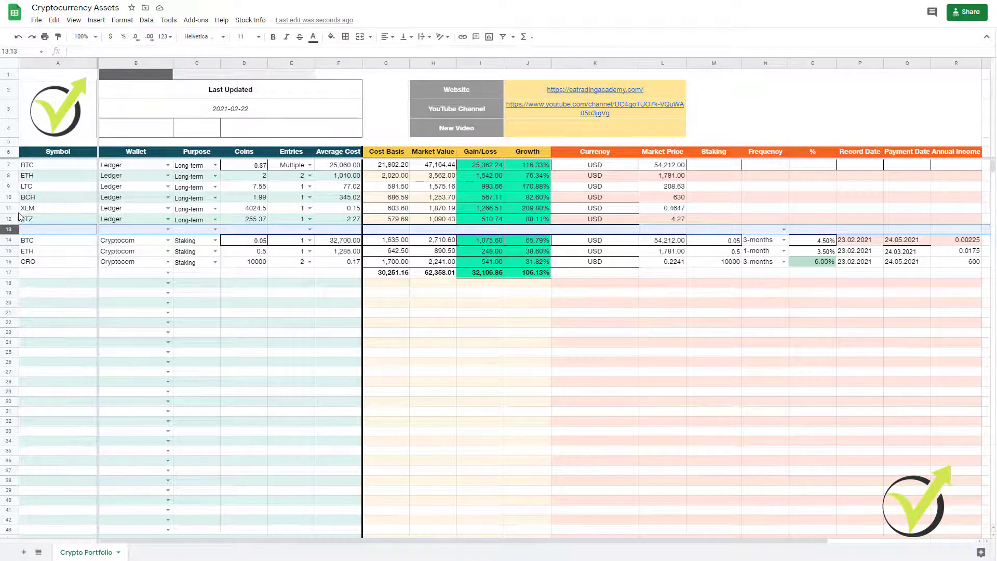
right_click(9, 230)
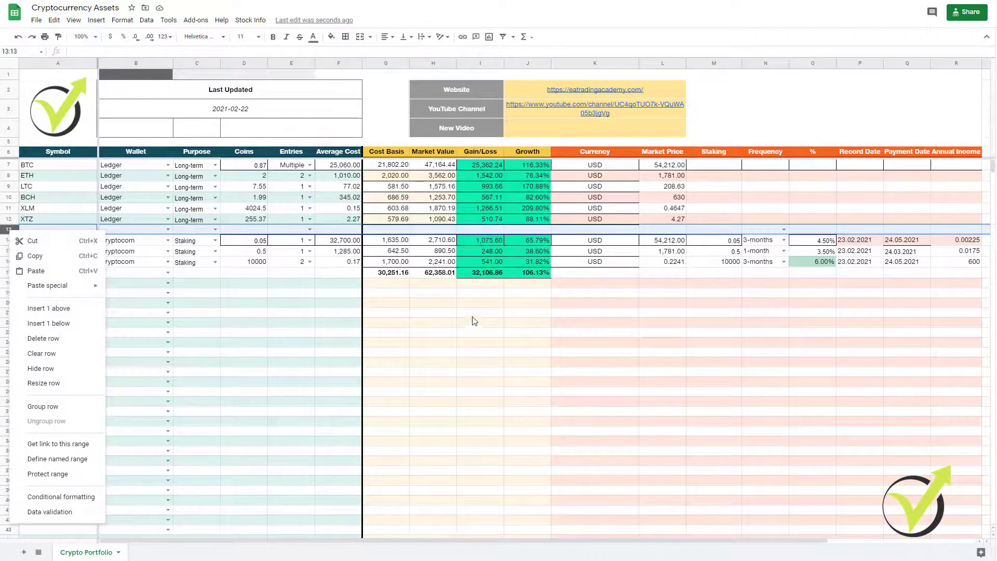
key("ctrl+alt+minus")
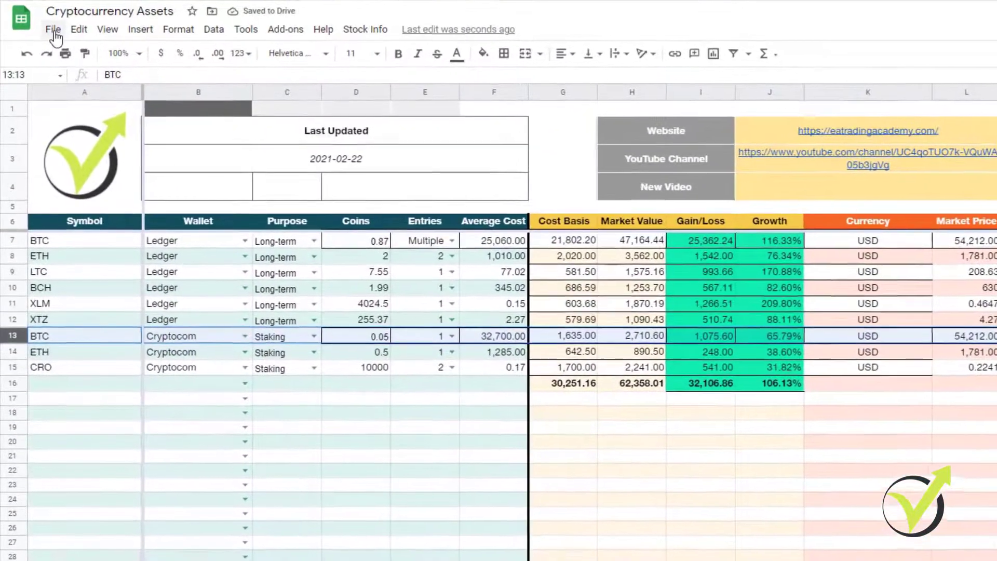
Review the spreadsheet's file commands without running any of them.
left_click(54, 33)
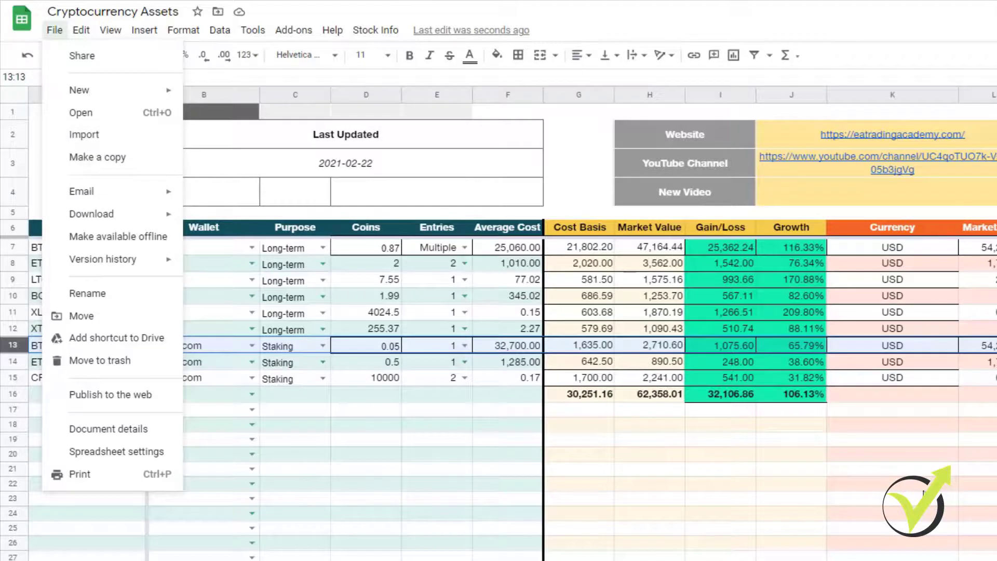
left_click(892, 482)
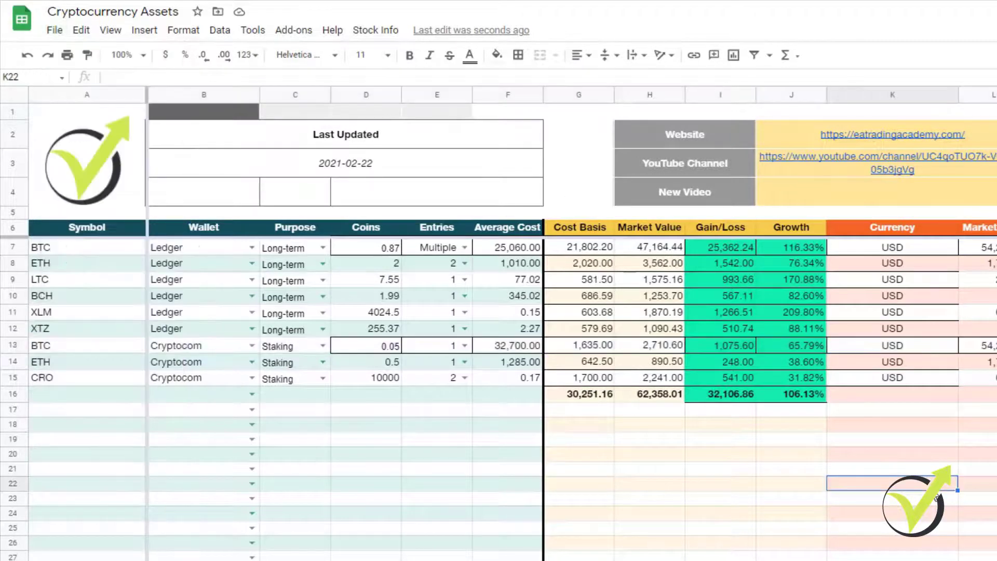